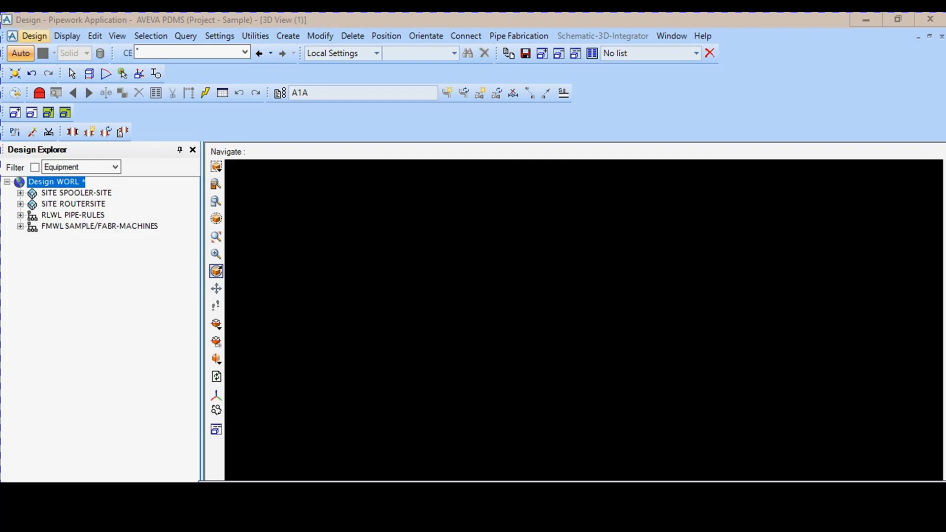
- Switch the design module to the Equipment application and make the Design WORL the current element
left_click(34, 35)
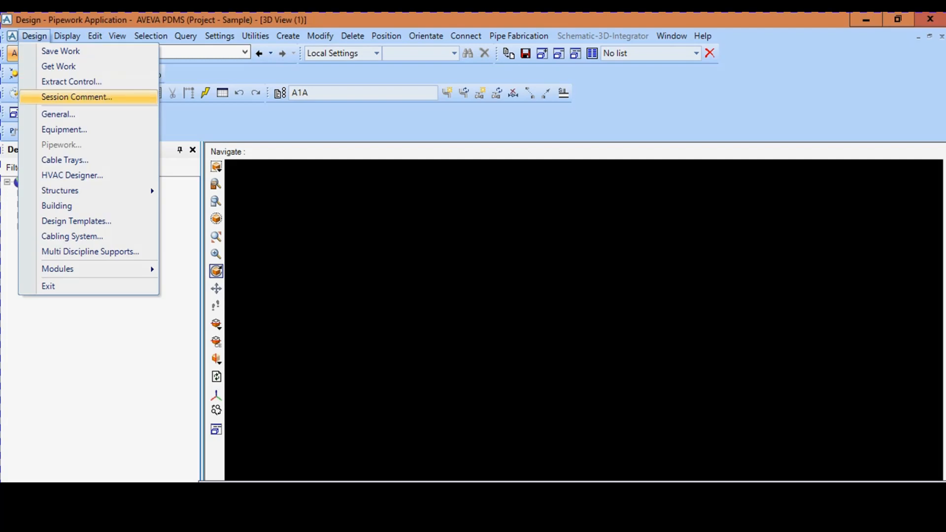
left_click(64, 129)
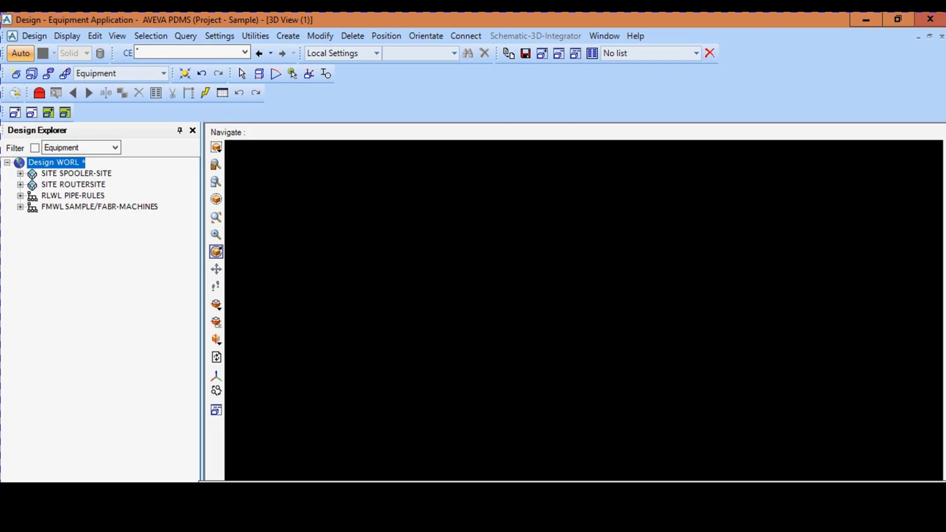
left_click(76, 173)
left_click(55, 163)
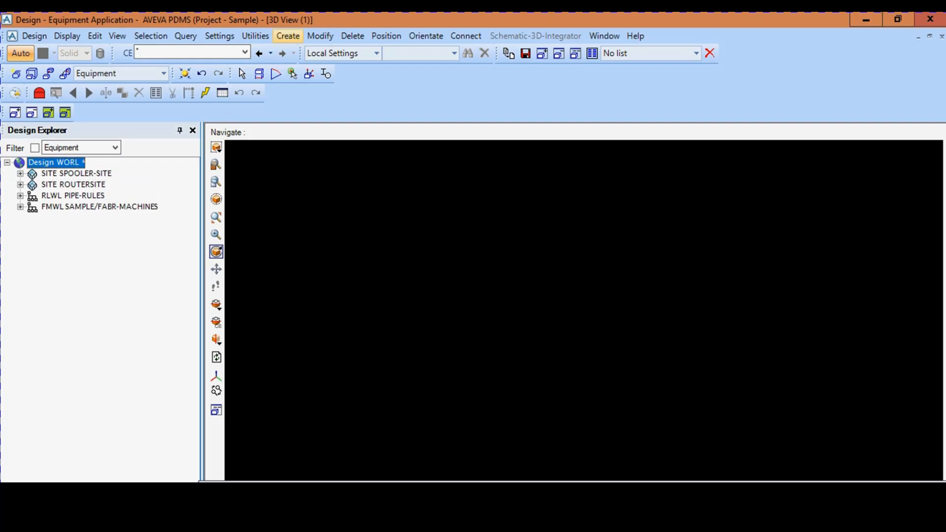
- Create a new site named SURFACET under the Design WORL, leaving its purpose unset
left_click(288, 36)
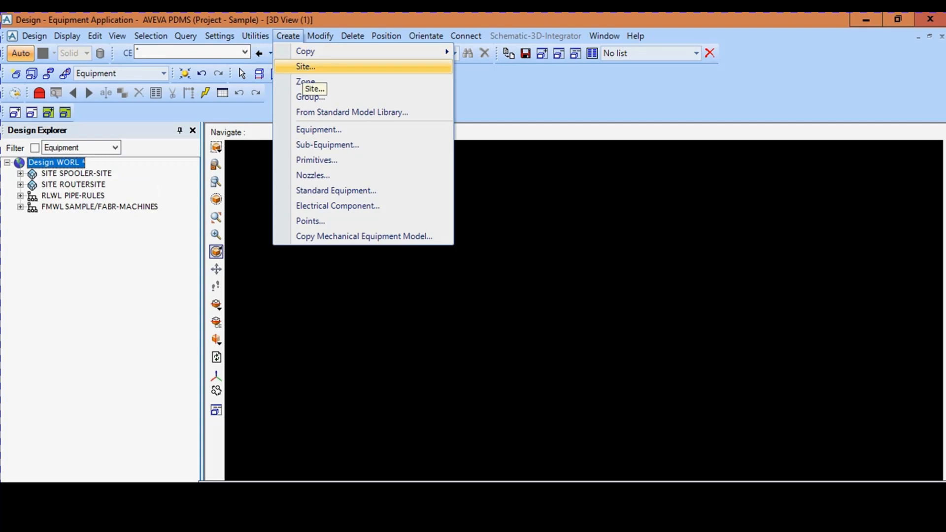
left_click(306, 66)
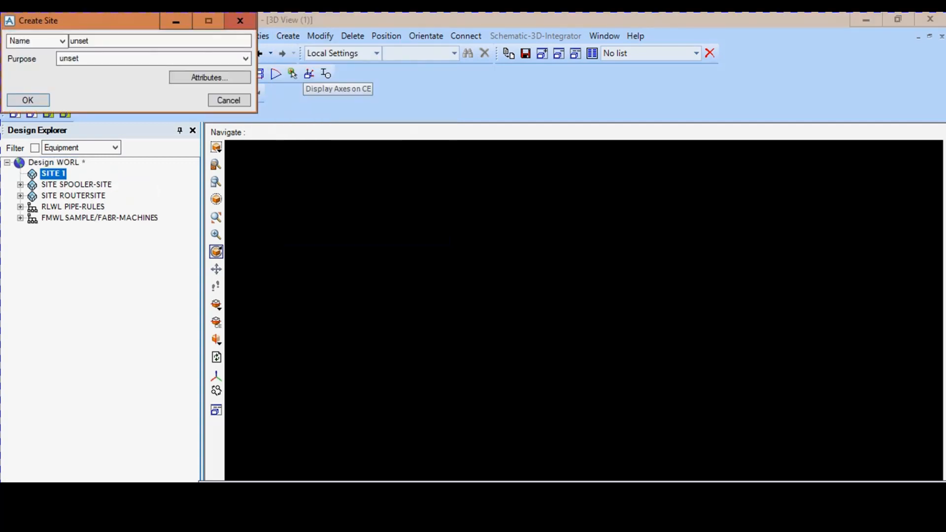
left_click_drag(101, 42, 64, 41)
type("SURFAC")
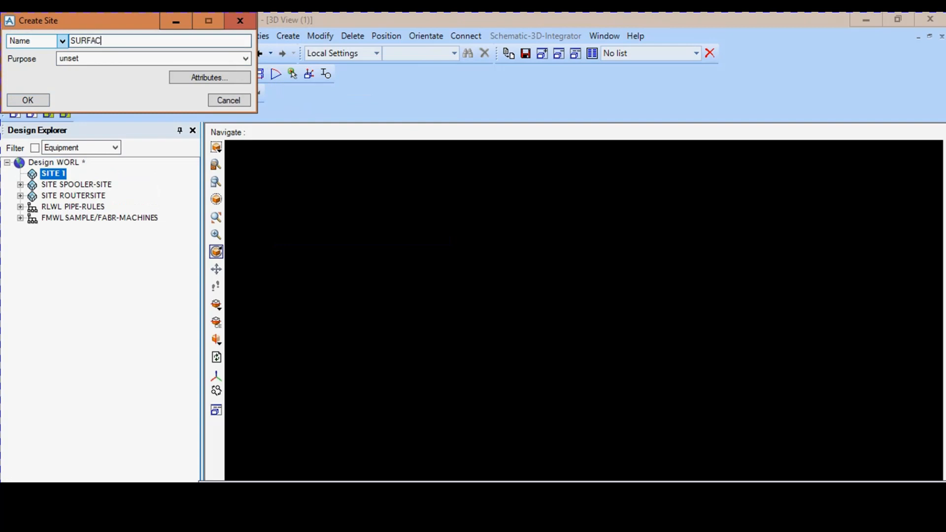
type("ET")
left_click(28, 100)
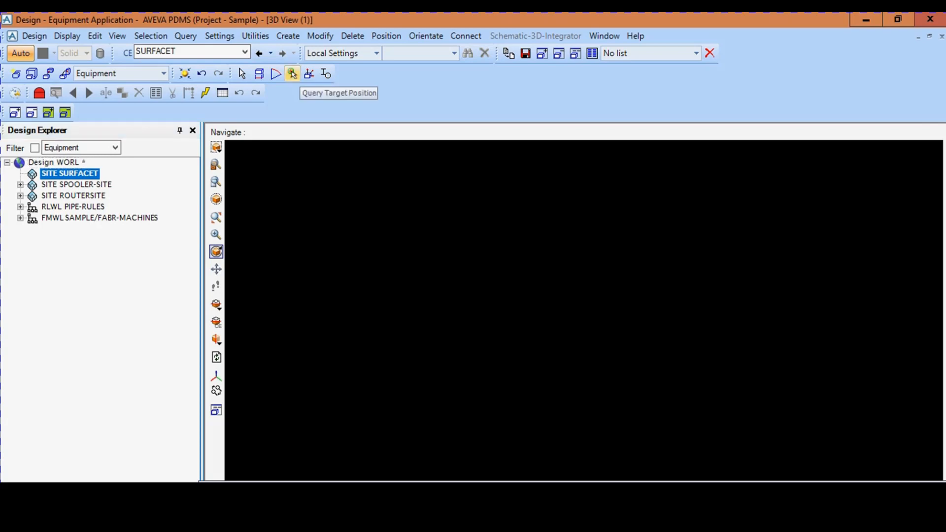
- Create a zone named EQUIP1 under site SURFACET, leaving its purpose unset
left_click(288, 36)
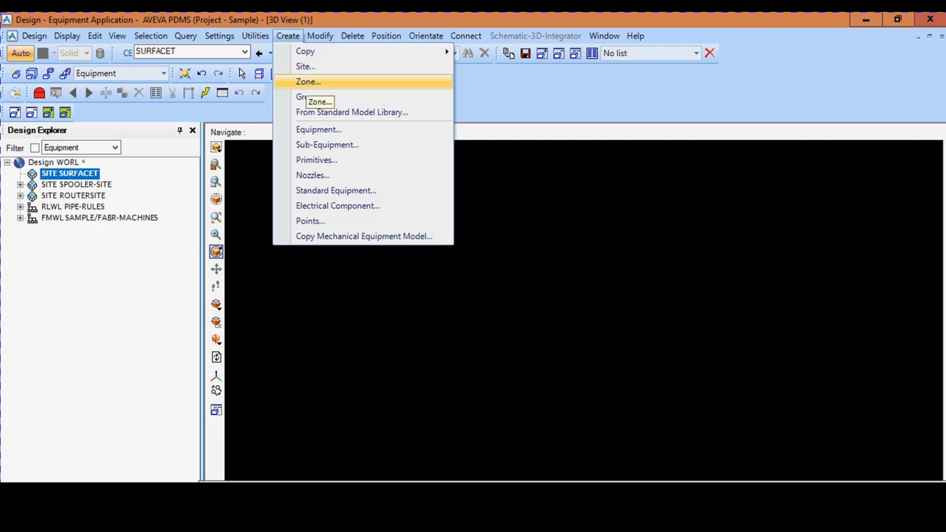
left_click(308, 82)
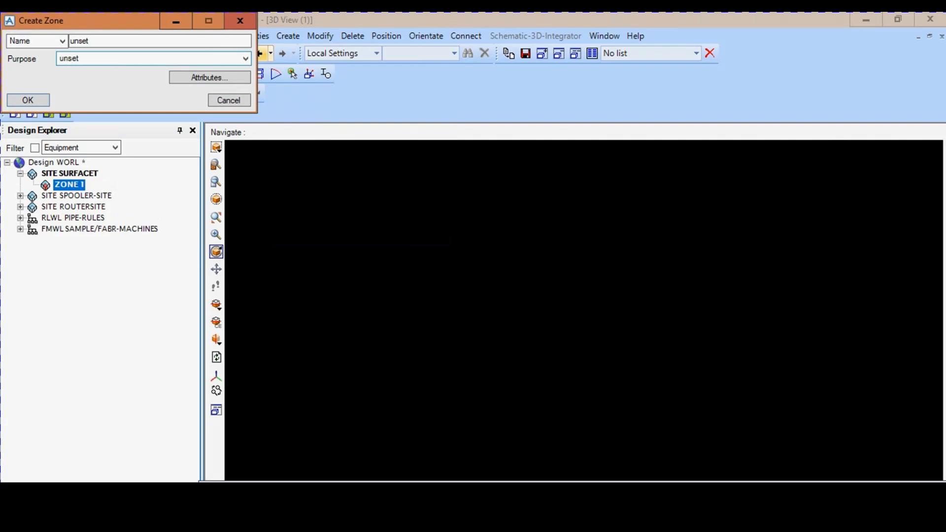
left_click_drag(116, 23, 143, 58)
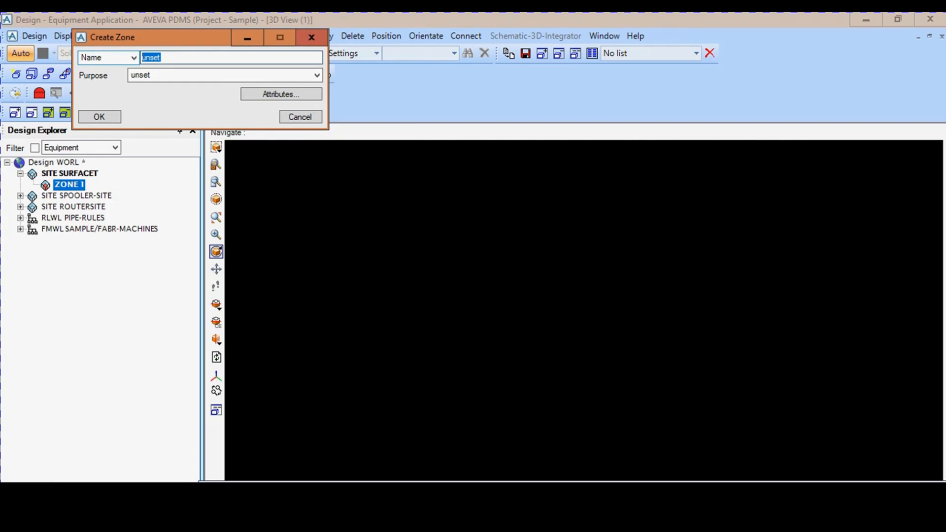
type("EQUIP1")
key("Return")
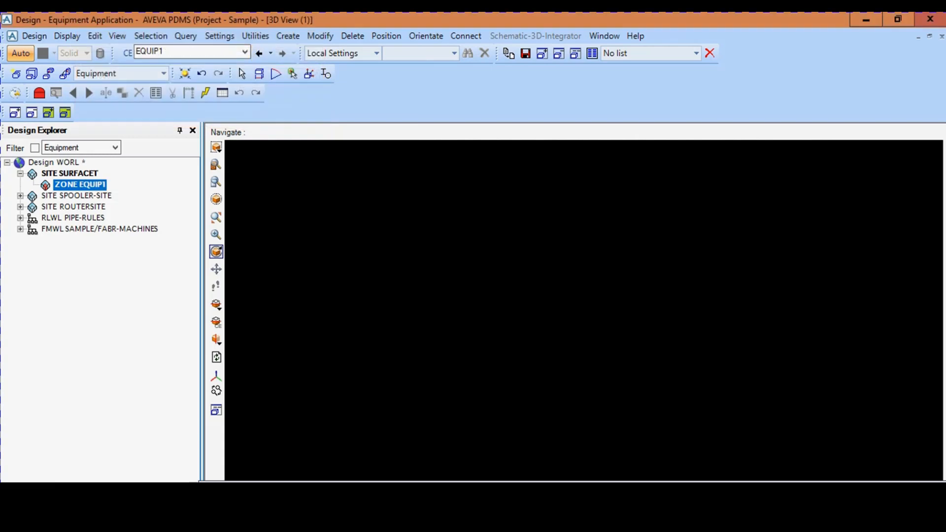
left_click(70, 174)
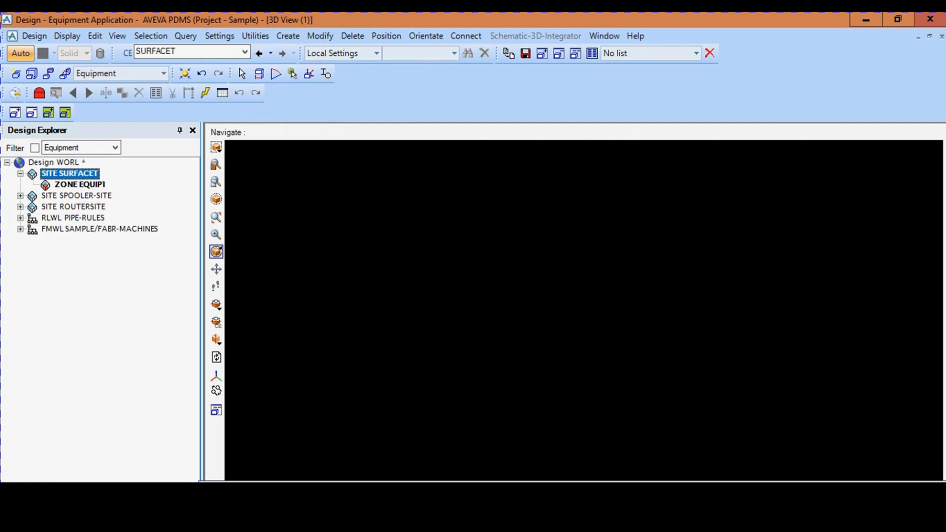
left_click(80, 185)
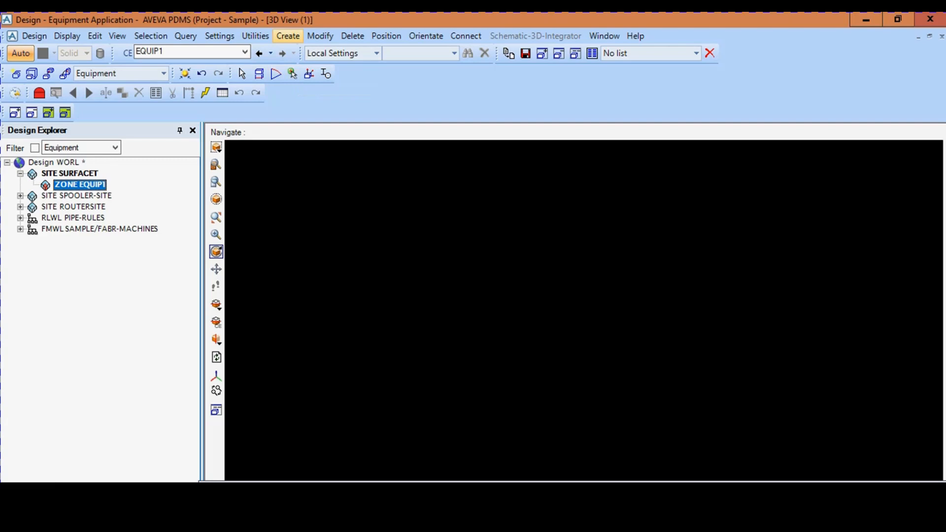
left_click(288, 36)
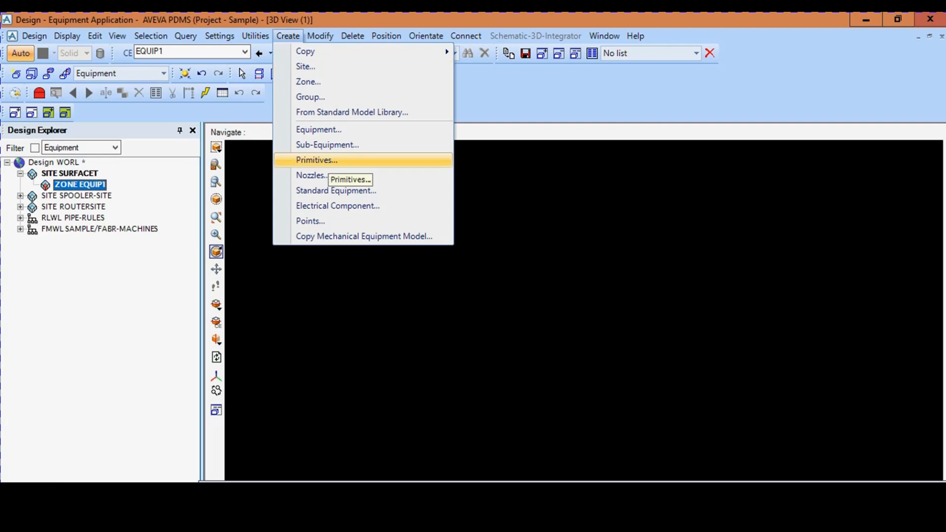
key("Escape")
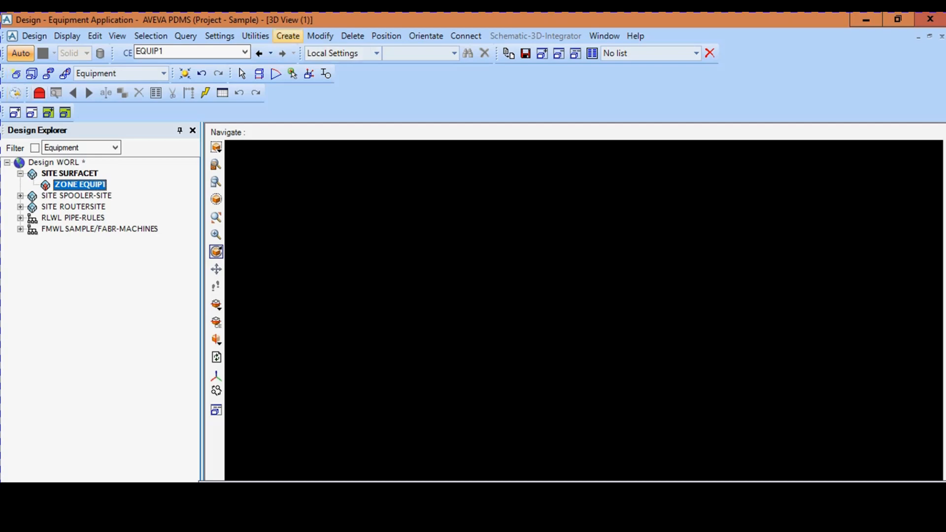
left_click(287, 36)
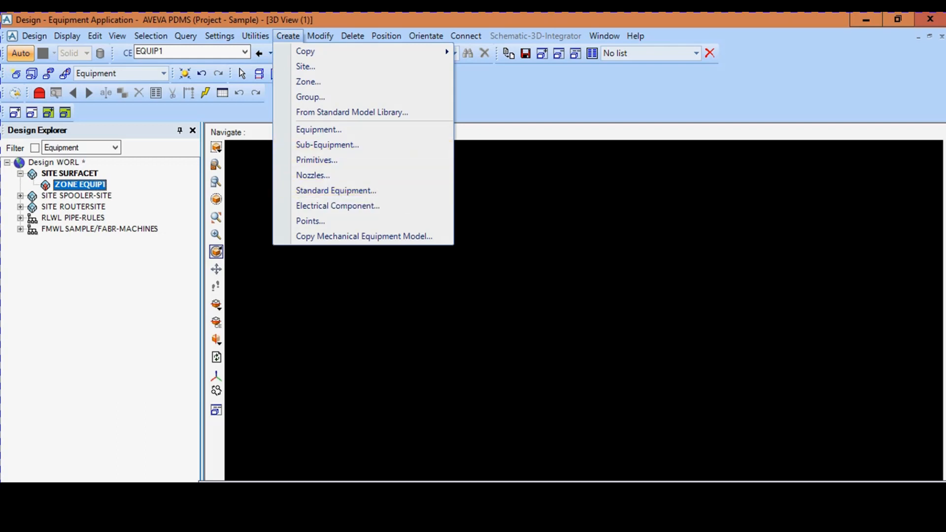
left_click(336, 190)
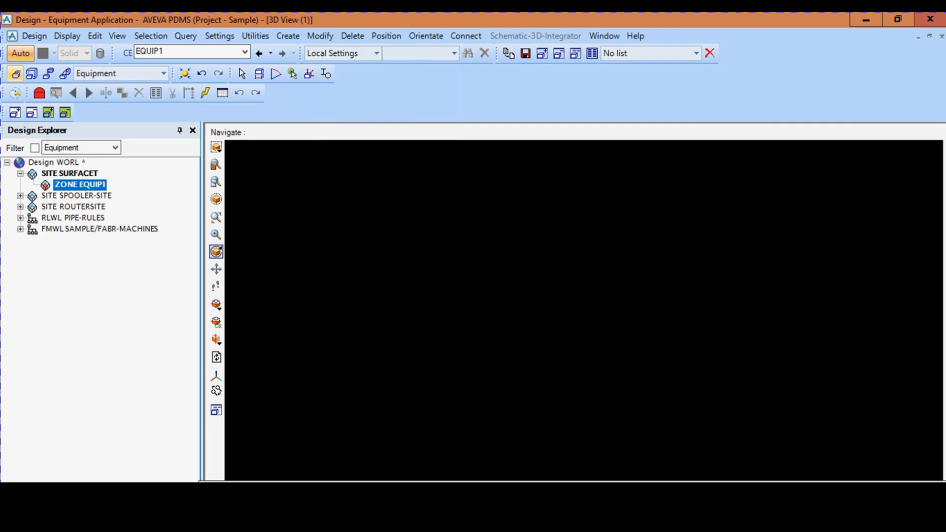
- Begin a new equipment item in zone EQUIP1 named TANK1, using the selection table /AVEVA_ADV_EQUIP
left_click(16, 73)
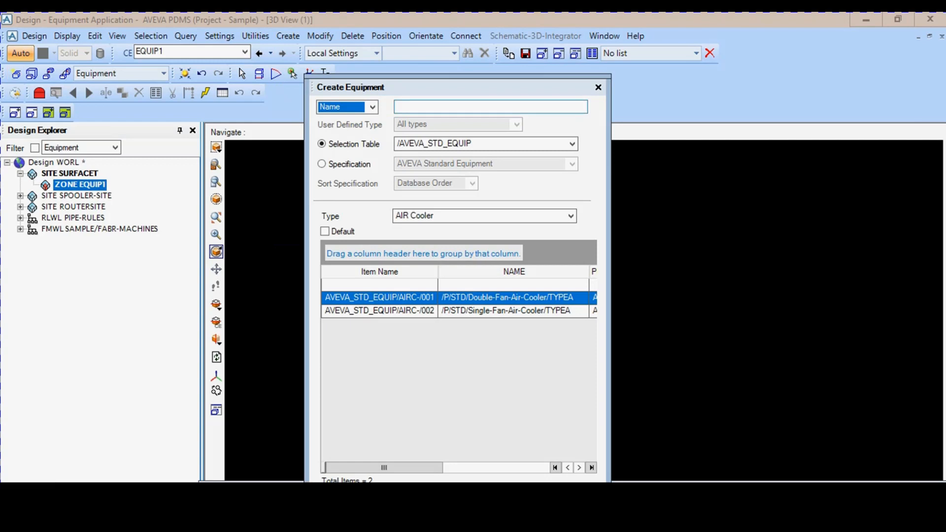
left_click(444, 107)
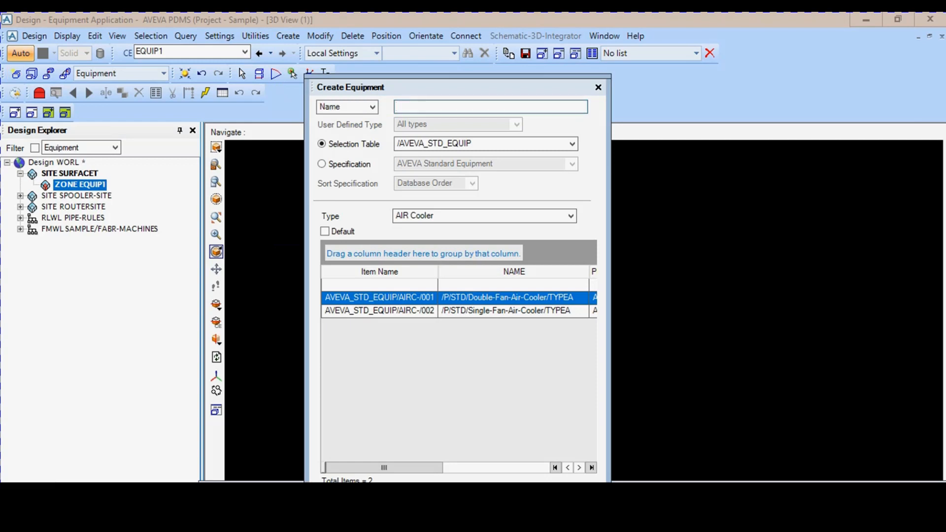
type("TANK1")
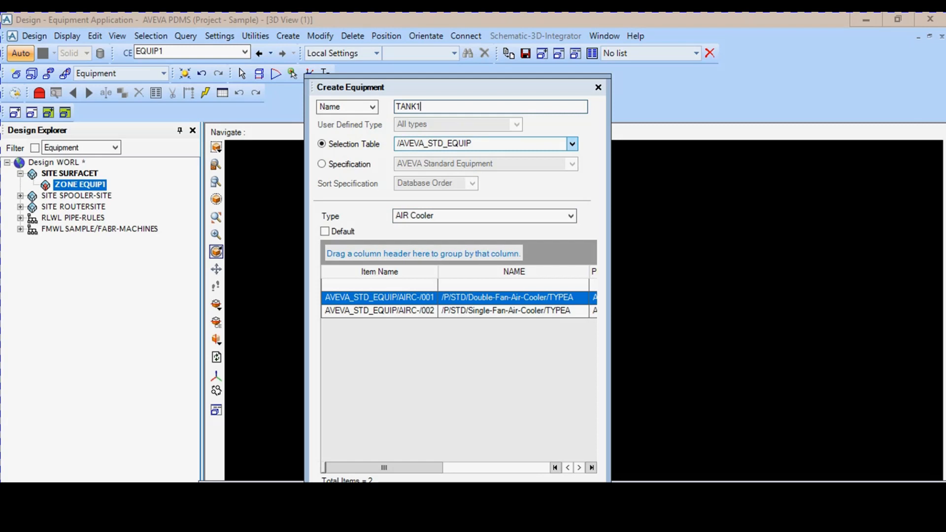
left_click(572, 143)
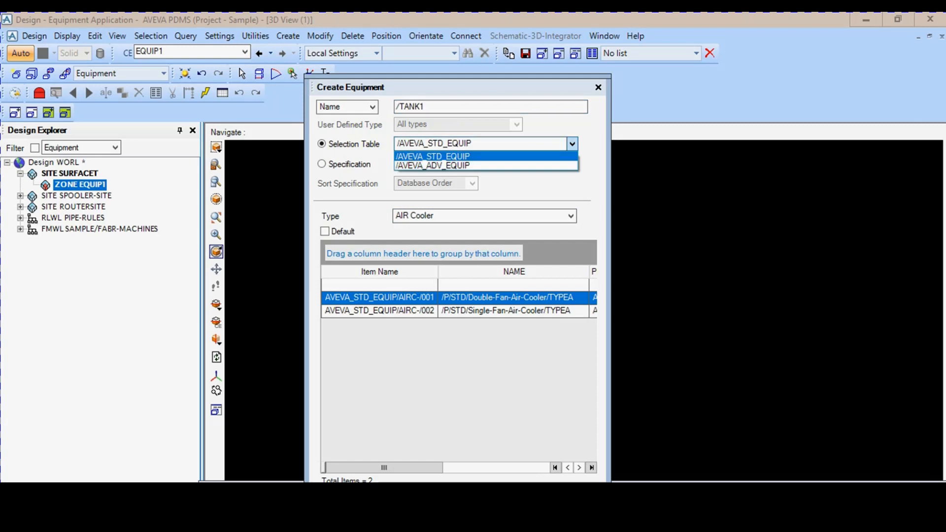
key("Down")
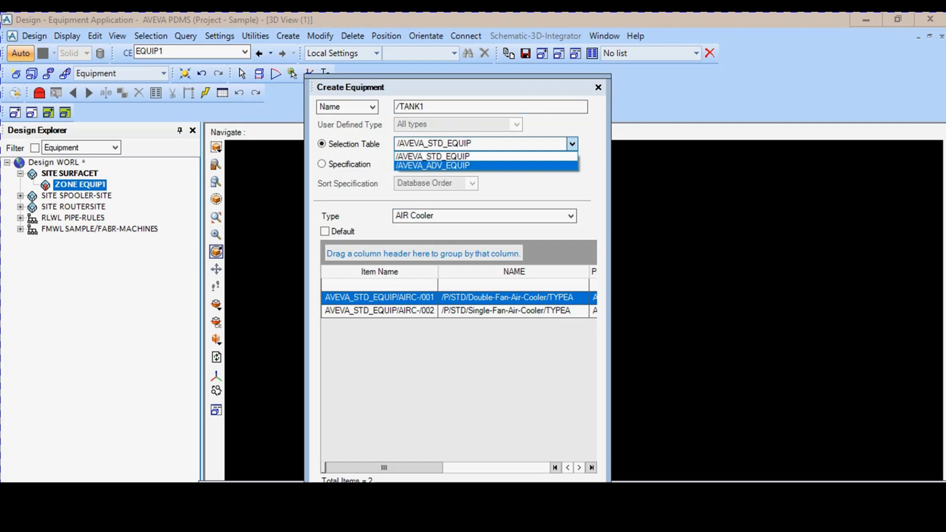
key("Return")
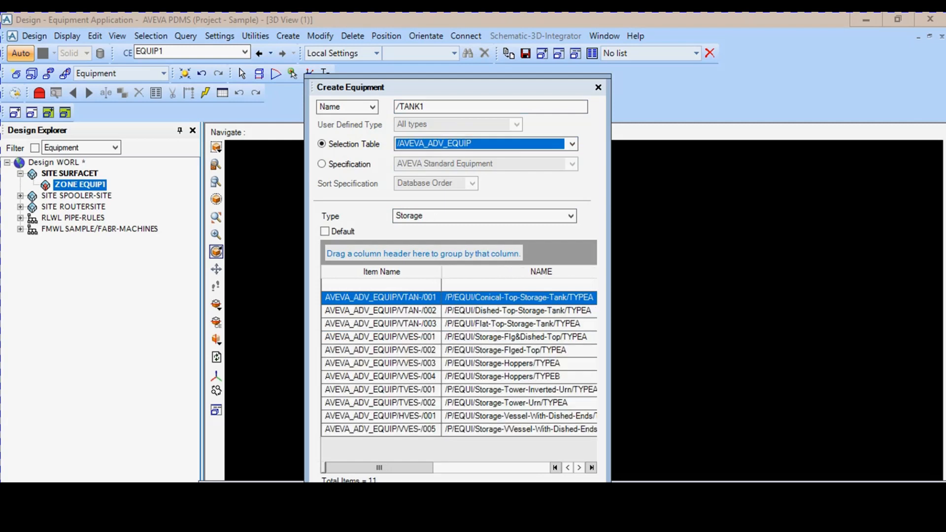
- Choose the Storage type for TANK1 and select the vertical vessel described as Dished both Ends
left_click_drag(379, 468, 492, 467)
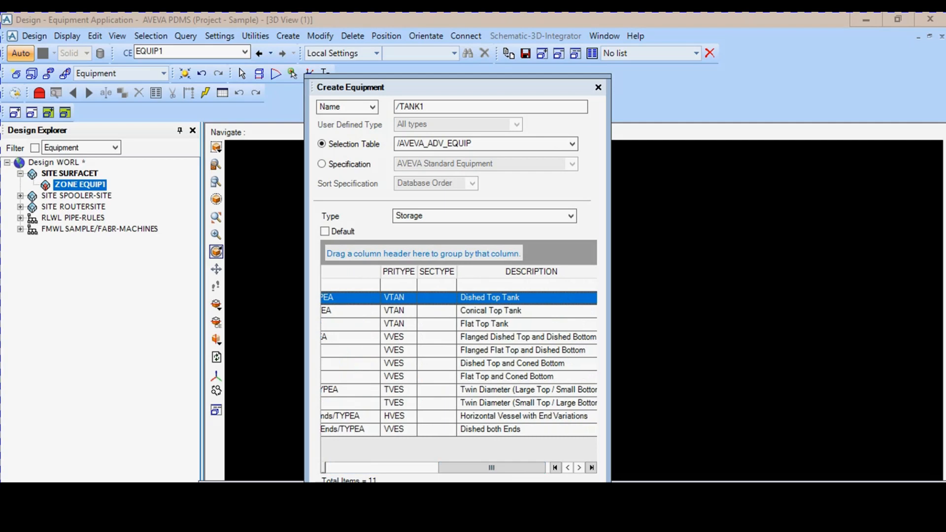
left_click(570, 216)
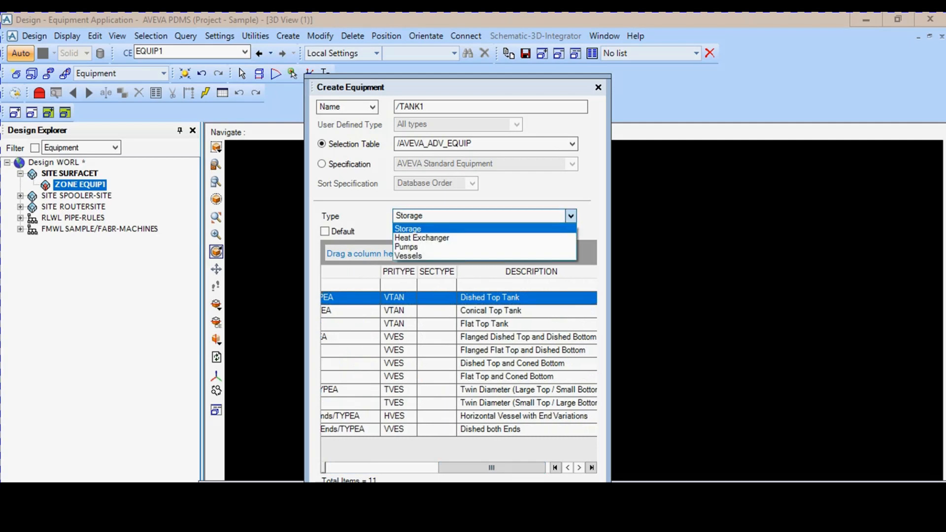
key("Down")
key("Down")
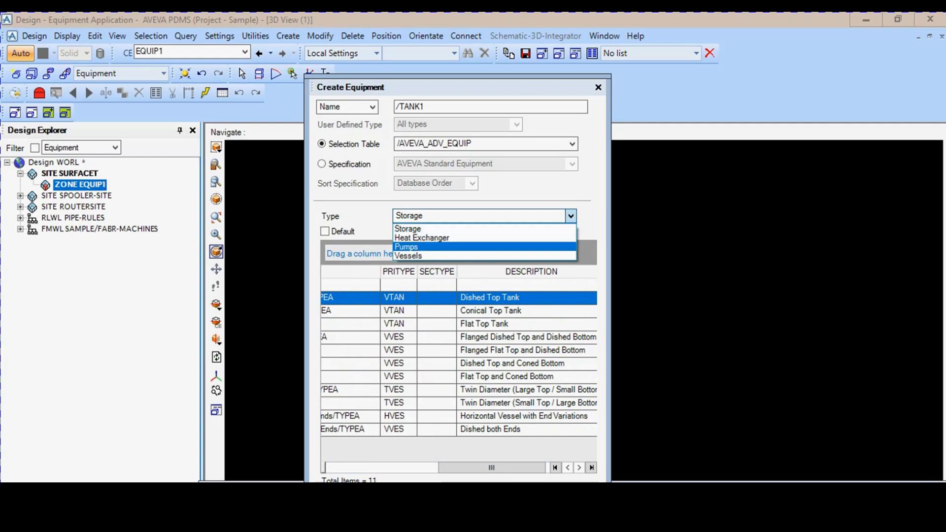
left_click(485, 229)
left_click(571, 216)
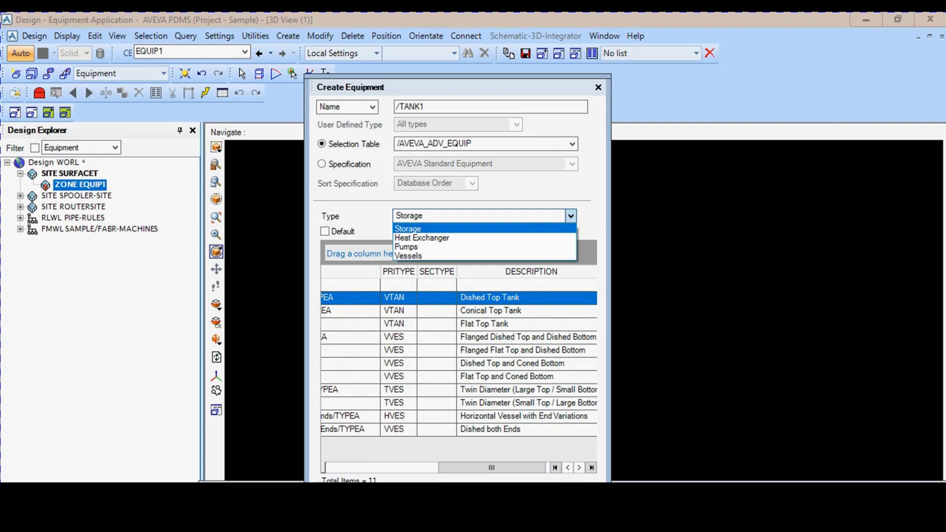
left_click(485, 229)
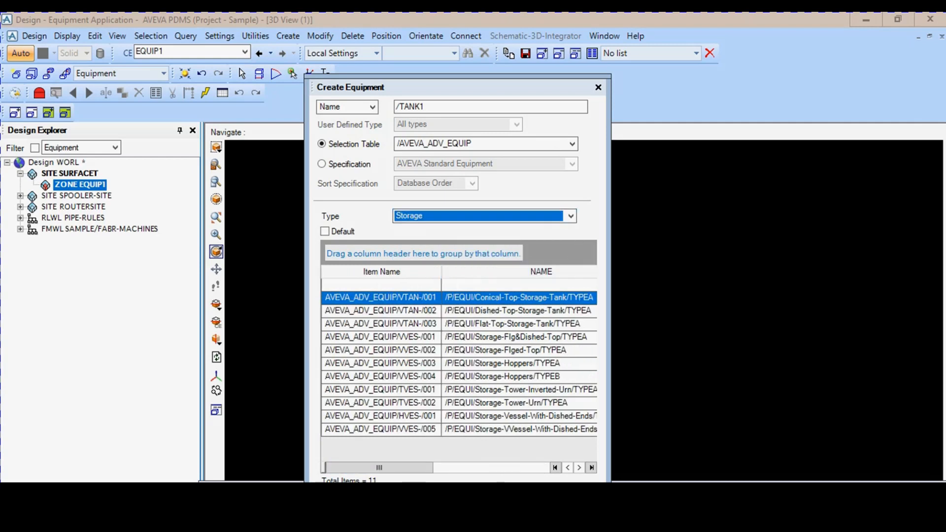
left_click_drag(379, 468, 496, 467)
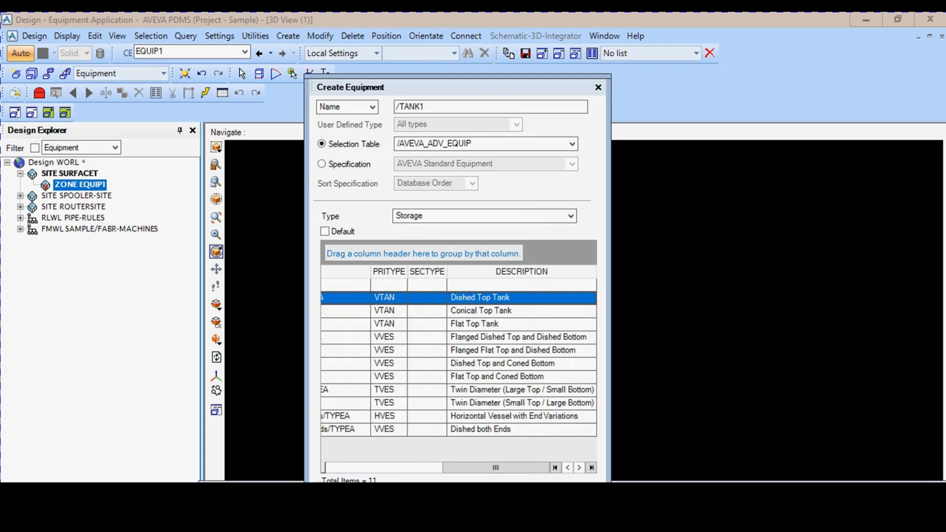
left_click_drag(458, 87, 470, 41)
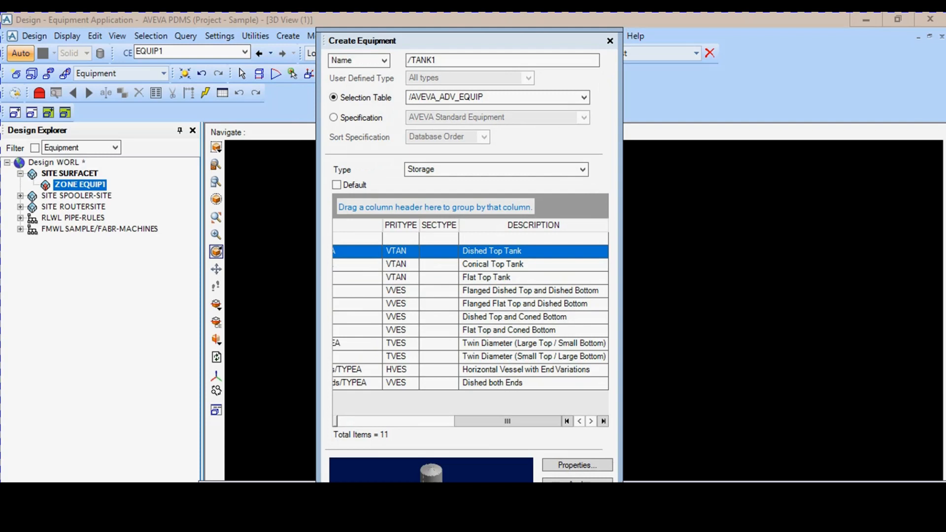
left_click(492, 383)
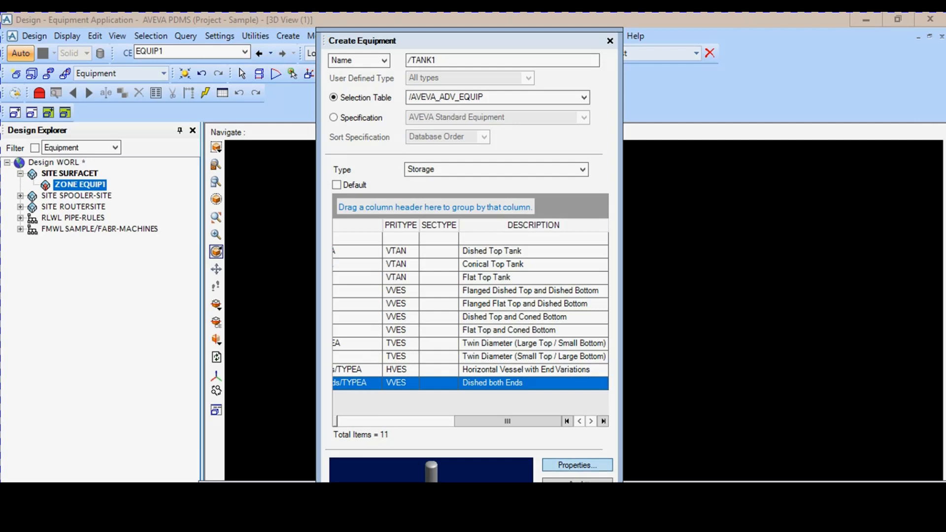
- Open the properties of the Dished both Ends vessel and set its knuckle radius to 150 mm
left_click(578, 465)
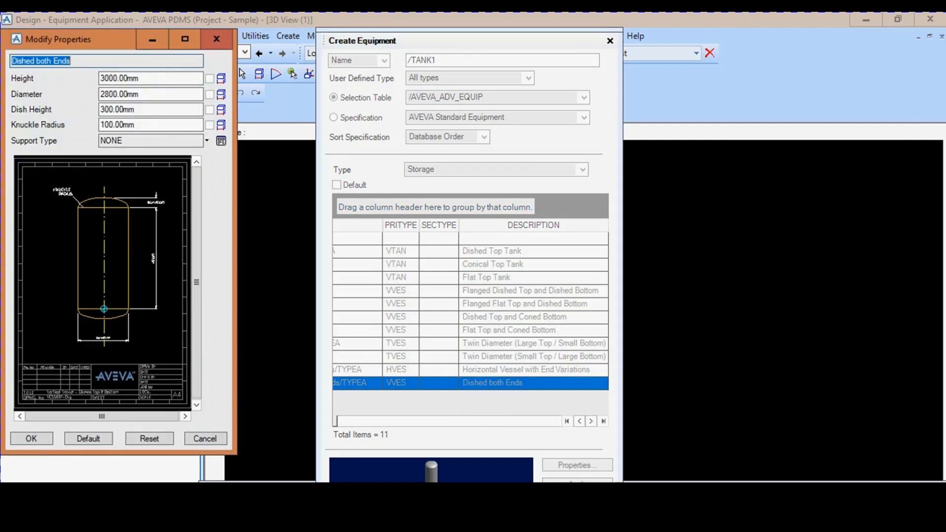
left_click_drag(89, 41, 195, 59)
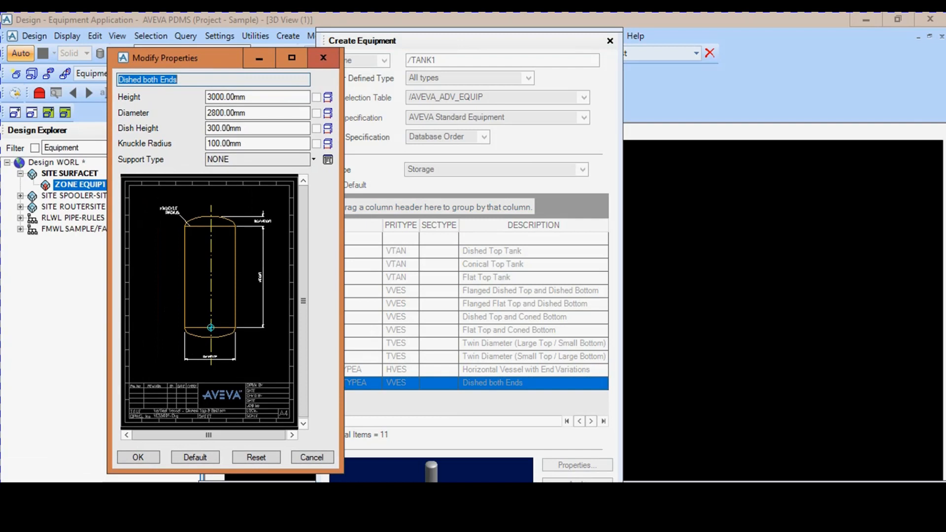
left_click(246, 97)
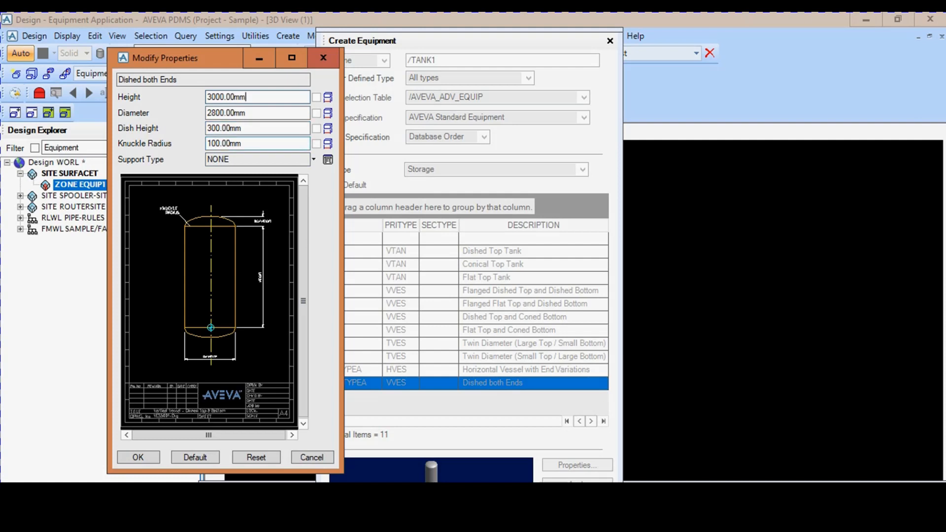
left_click_drag(243, 144, 205, 144)
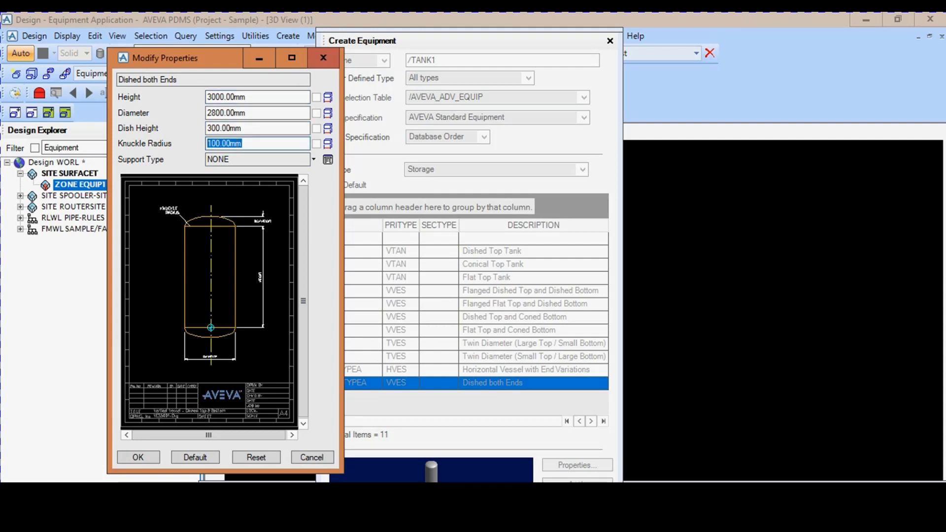
type("150")
- Set the vessel's diameter to 2810 mm
left_click(257, 129)
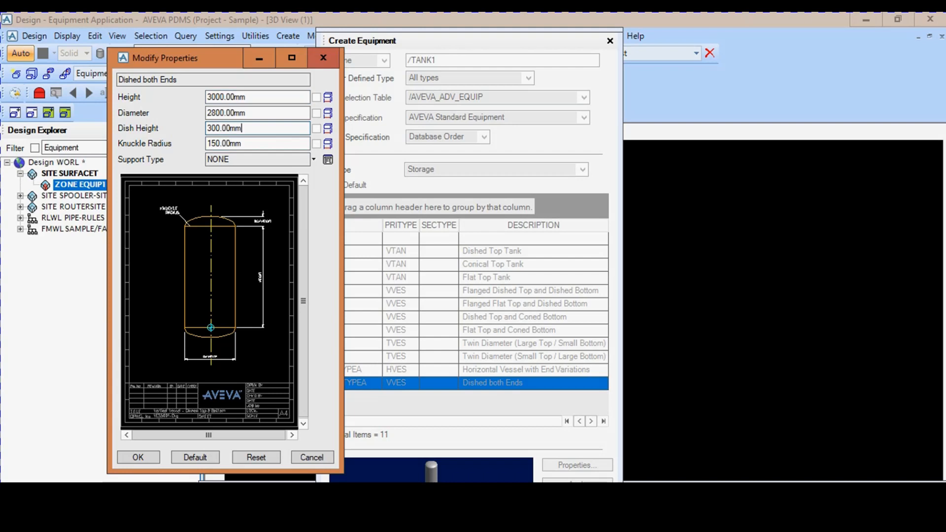
left_click(231, 113)
left_click(216, 113)
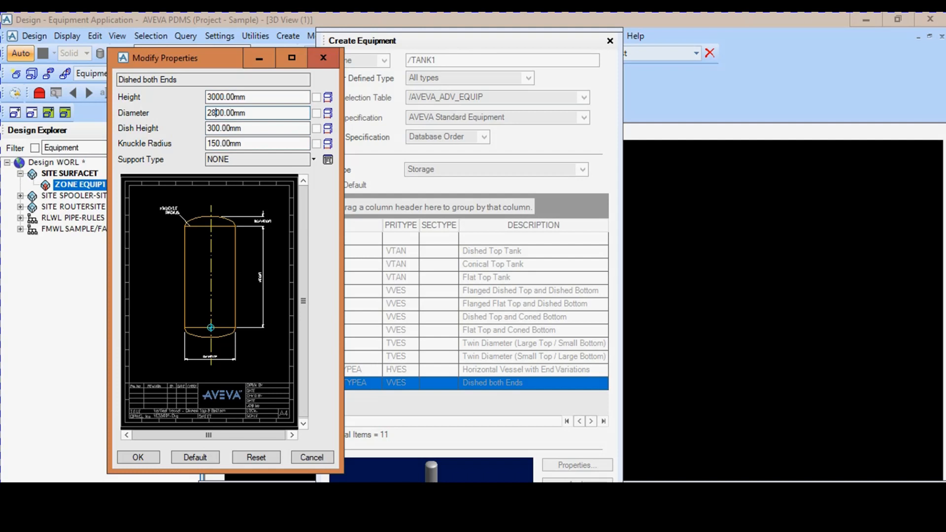
key("Delete")
key("Delete")
type("20")
key("BackSpace")
key("BackSpace")
type("10")
- Keep the vessel's support type as NONE and accept the modified properties
left_click(313, 159)
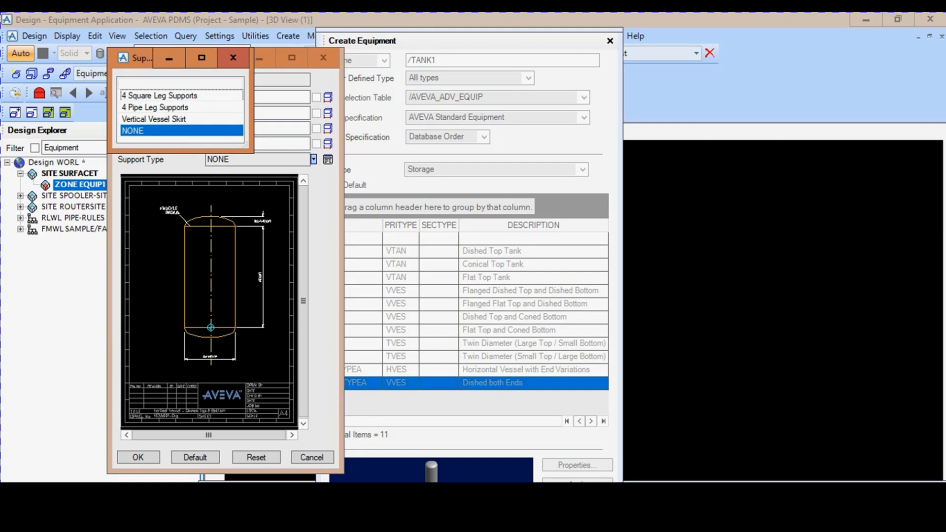
left_click(181, 131)
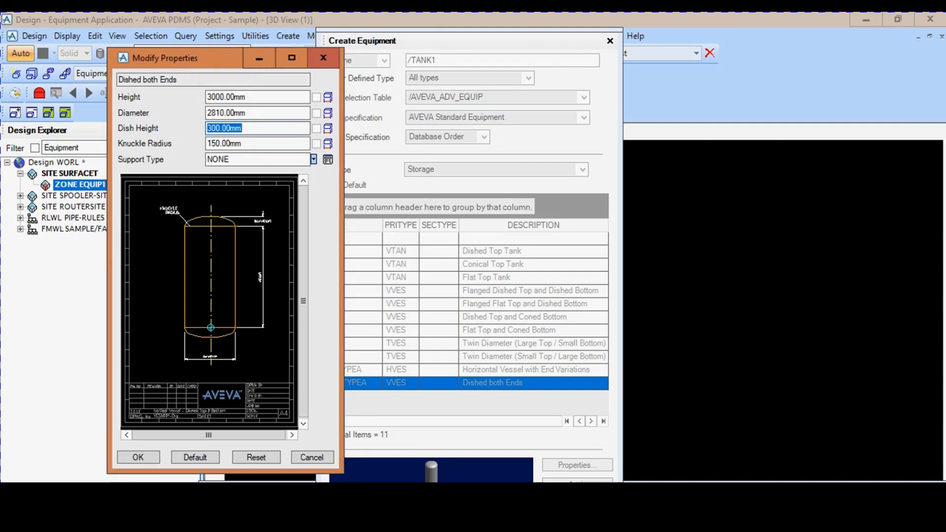
left_click(138, 458)
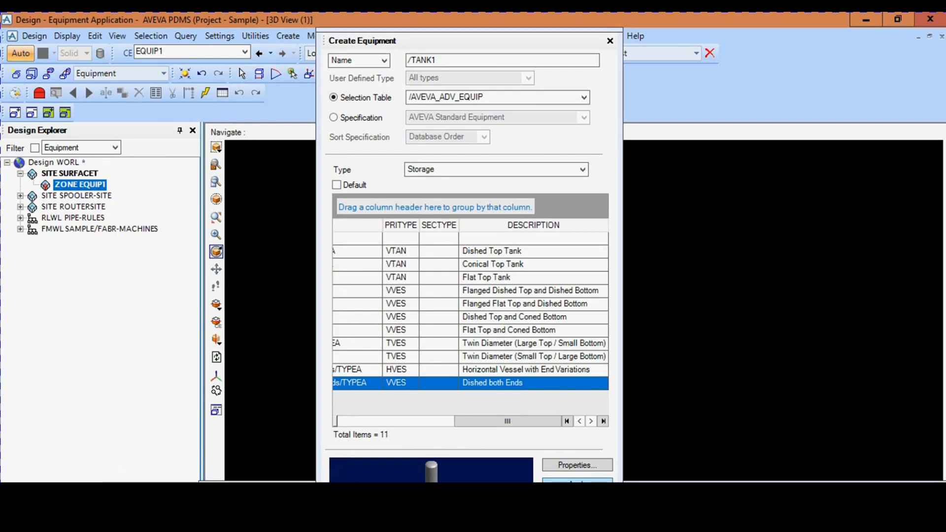
- Create TANK1 at the explicit position E 7275 mm, N 2350 mm, U 100 mm and close the equipment creation form
left_click(577, 481)
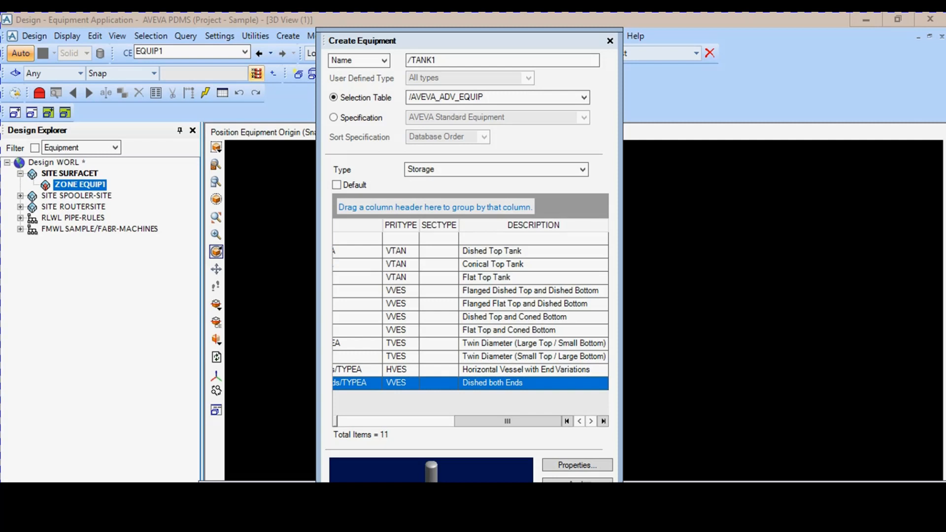
left_click(256, 73)
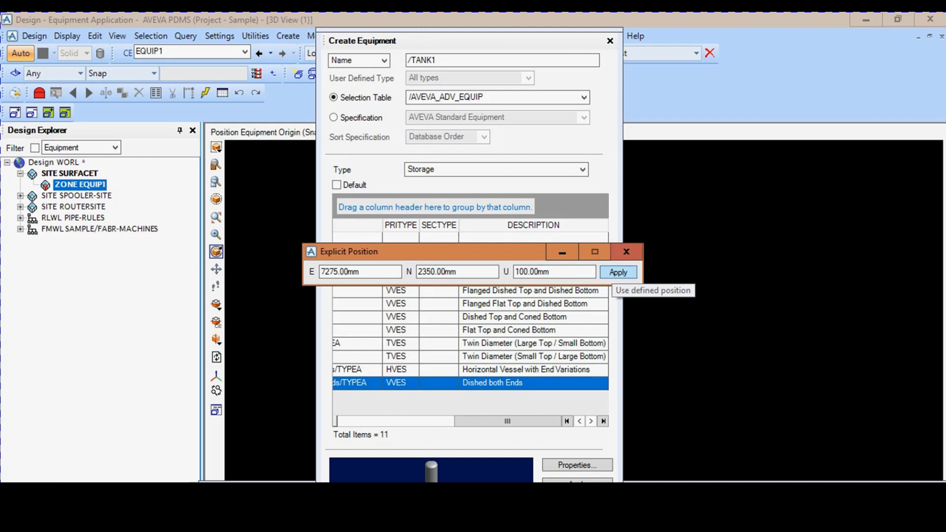
left_click(619, 272)
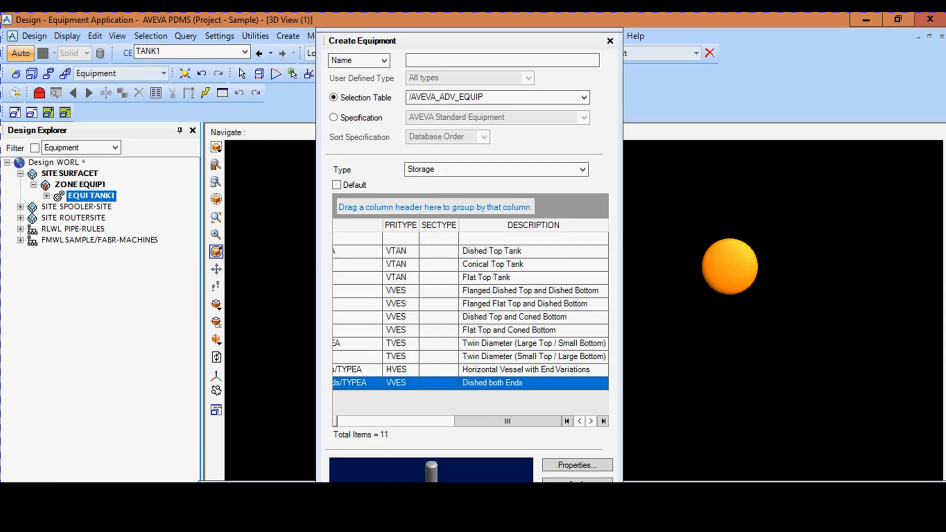
left_click(610, 41)
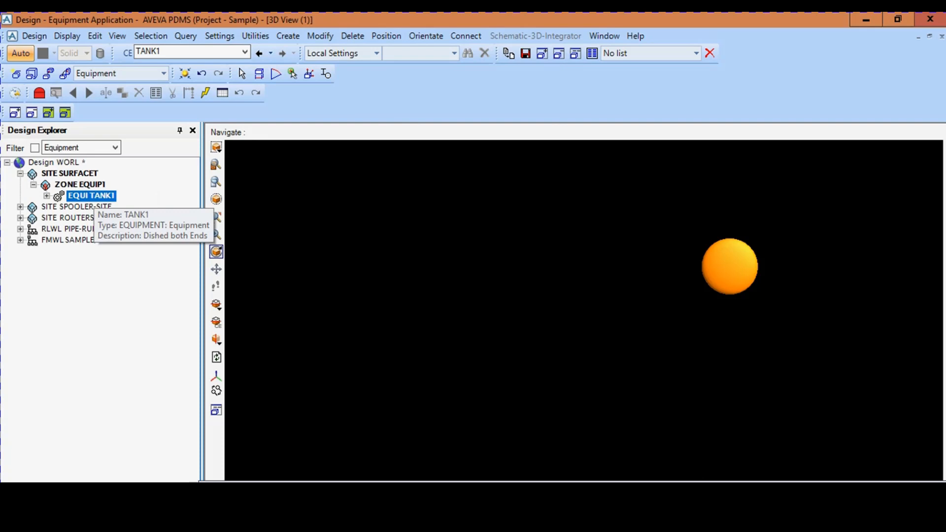
- Rename equipment TANK1 in zone EQUIP1 as CONDTANK1
right_click(96, 195)
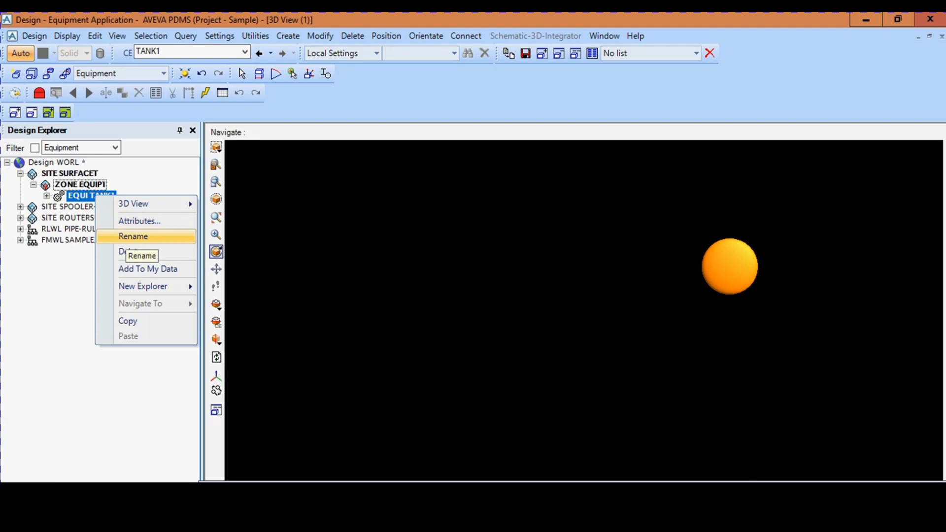
left_click(133, 237)
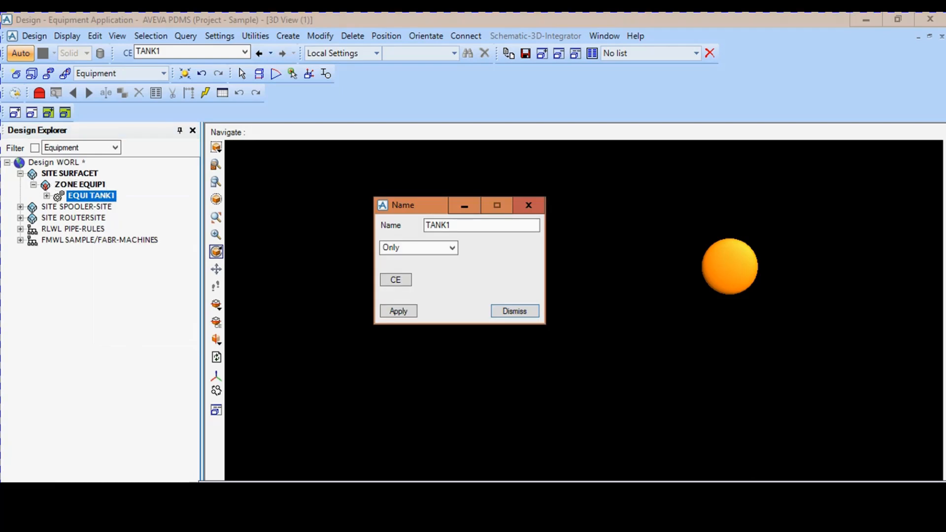
key("shift+Left")
key("shift+Left")
key("shift+Left")
key("shift+Left")
key("shift+Left")
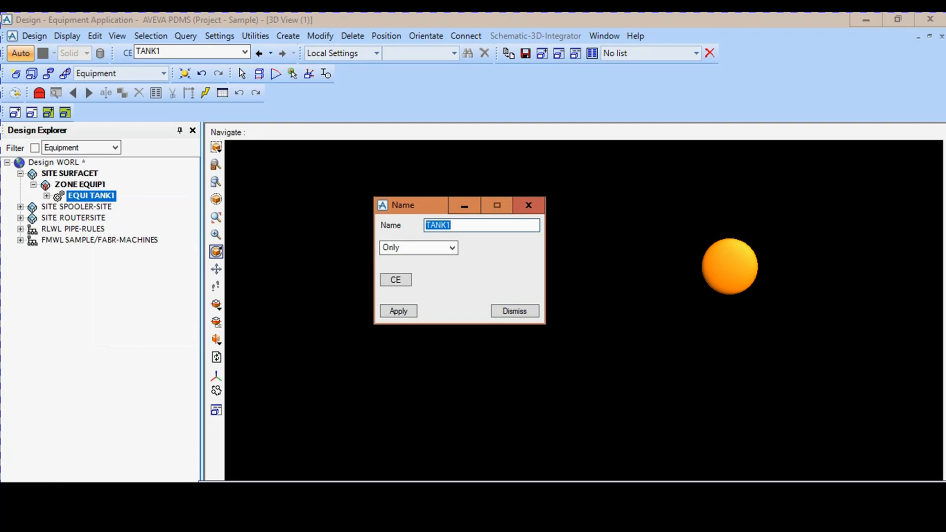
type("CONDTANK1")
left_click(399, 311)
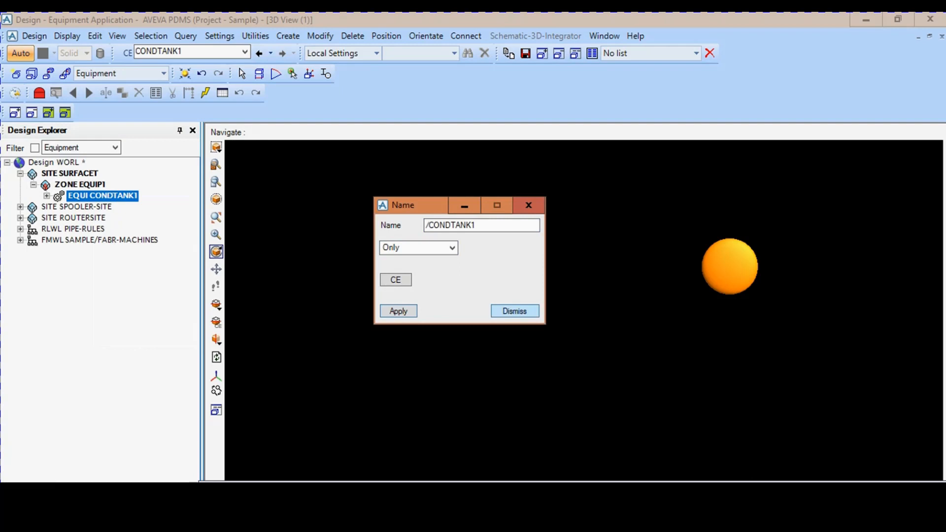
left_click(515, 311)
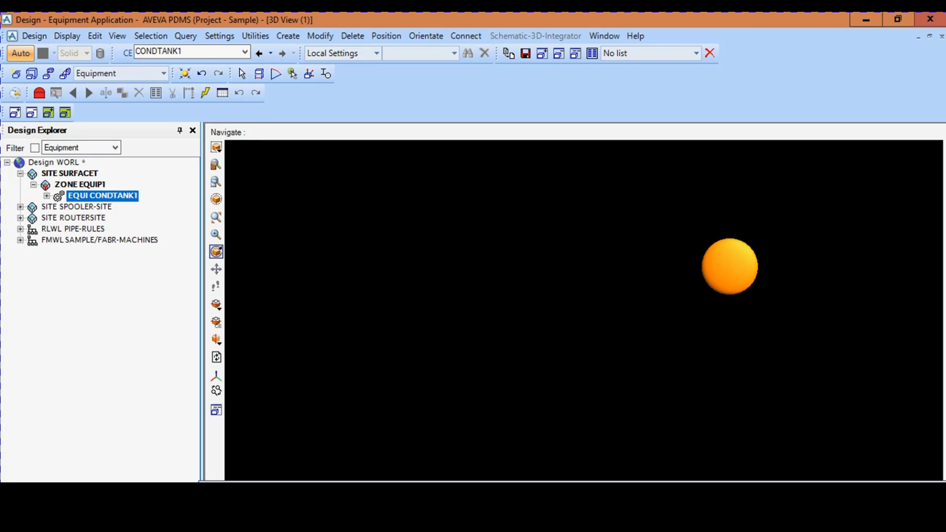
- Set the 3D view to the isometric direction Iso 3
right_click(553, 281)
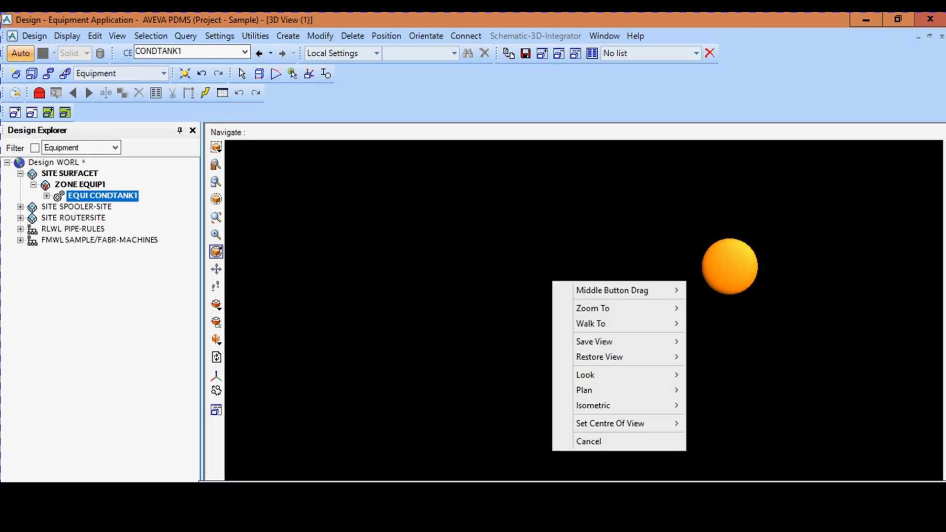
mouse_move(616, 405)
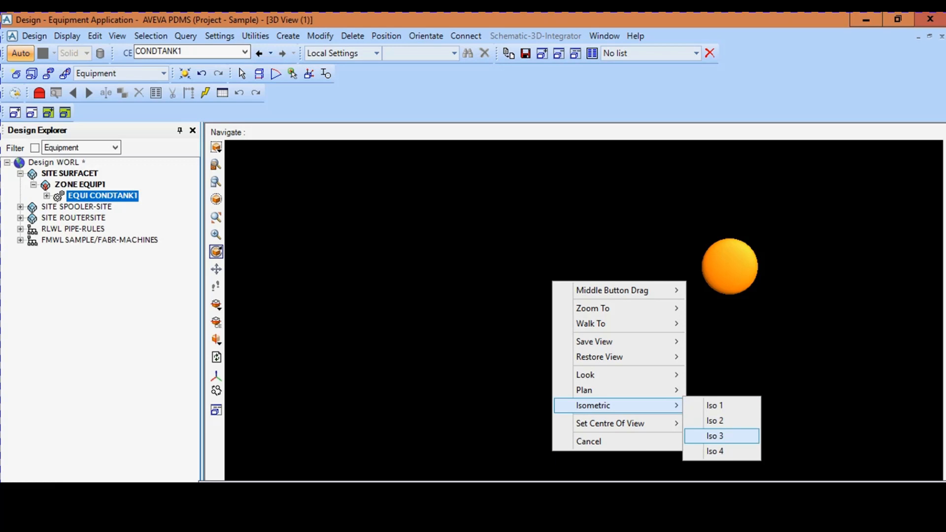
left_click(721, 436)
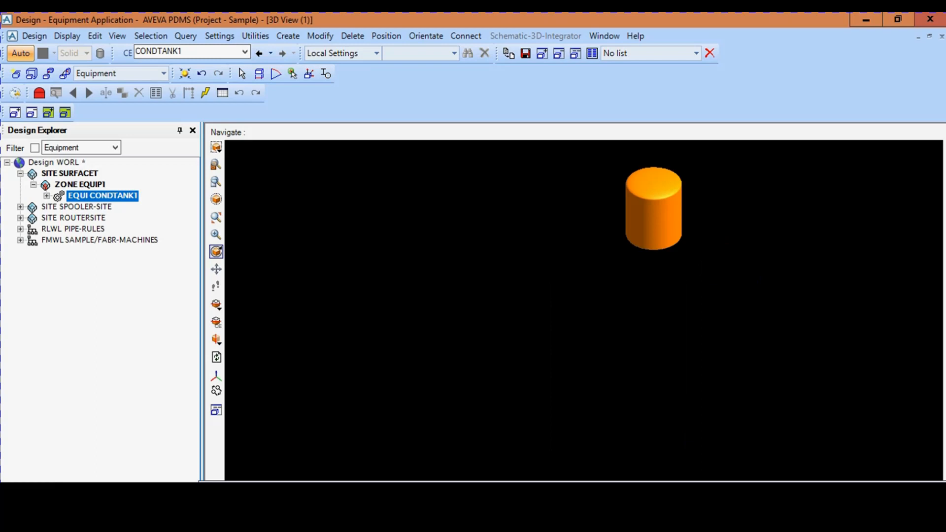
- Begin a new nozzle on CONDTANK1 and name it TANK1-NOZZ
left_click(288, 36)
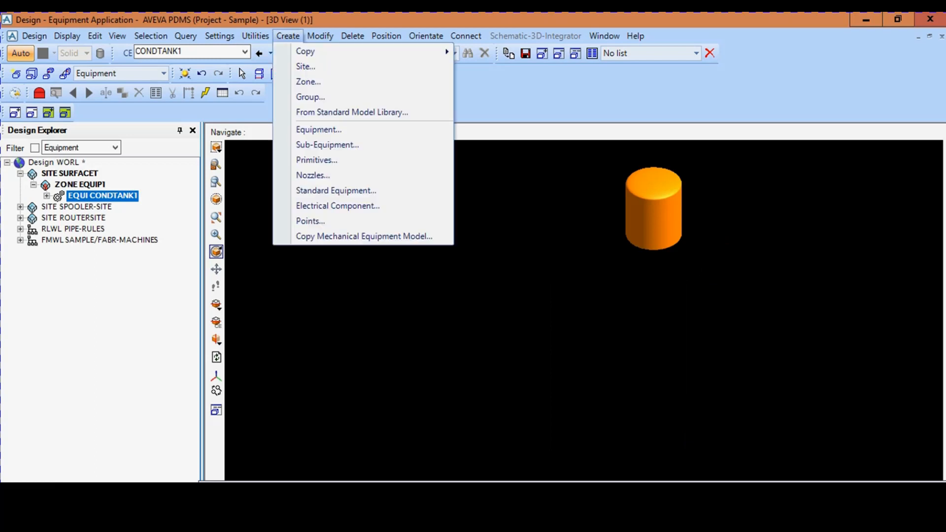
left_click(80, 185)
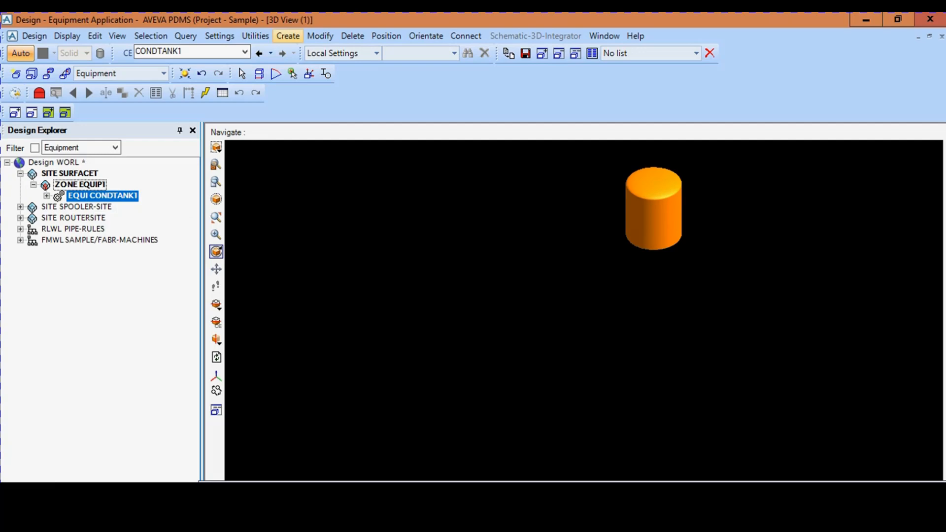
left_click(288, 35)
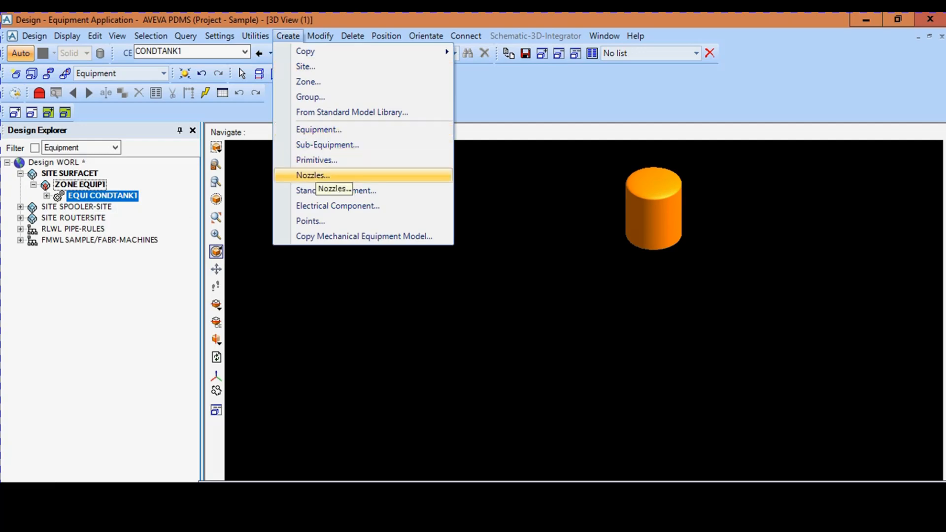
left_click(313, 175)
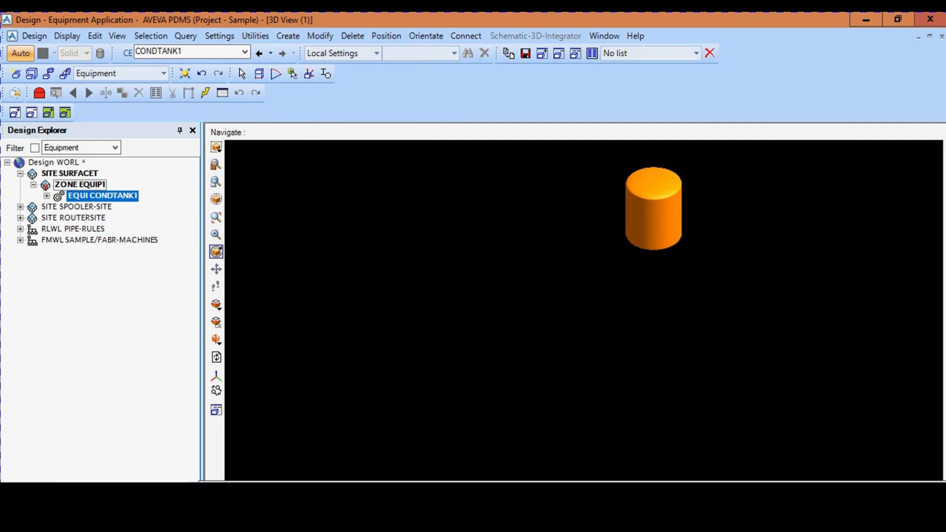
left_click_drag(135, 20, 398, 131)
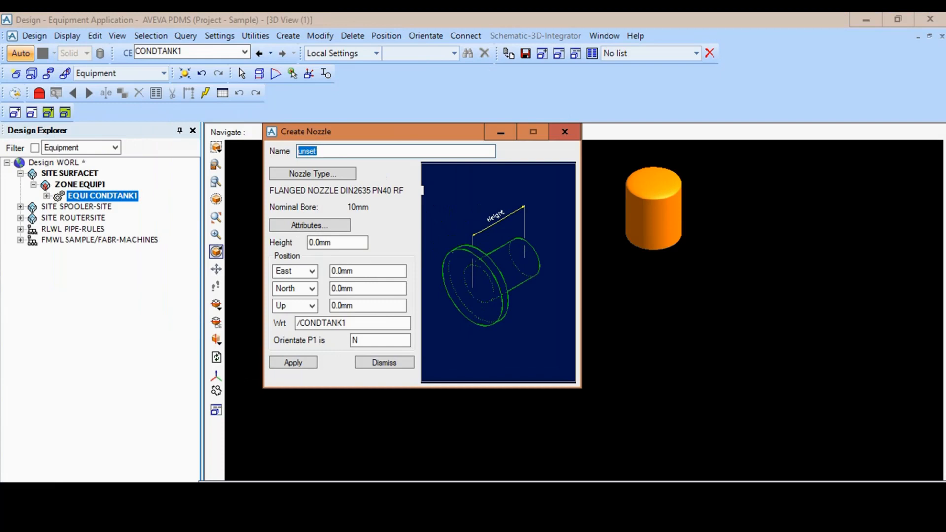
key("BackSpace")
type("TANK1-NOZZ")
- Choose the ANSI-NOZZLES specification with generic type 300lb Ansi Flanges for the new nozzle
left_click(313, 174)
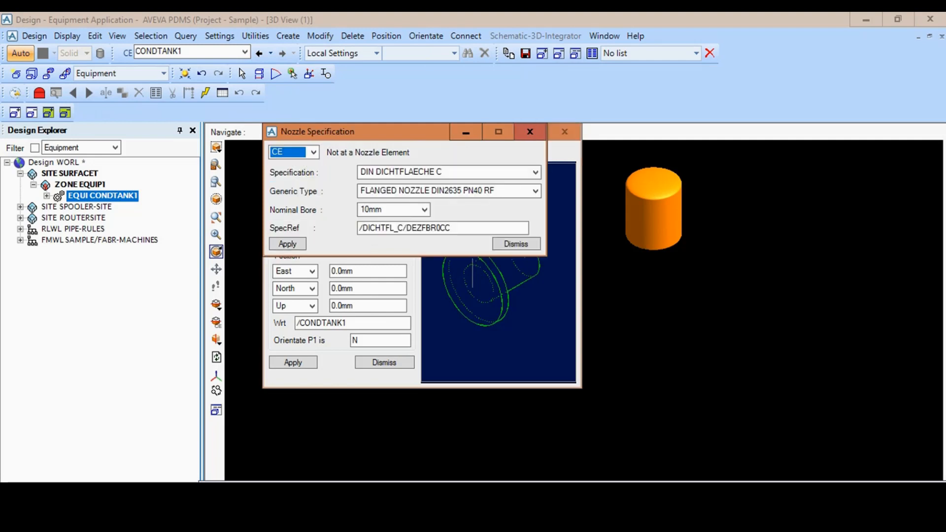
left_click_drag(372, 138, 428, 148)
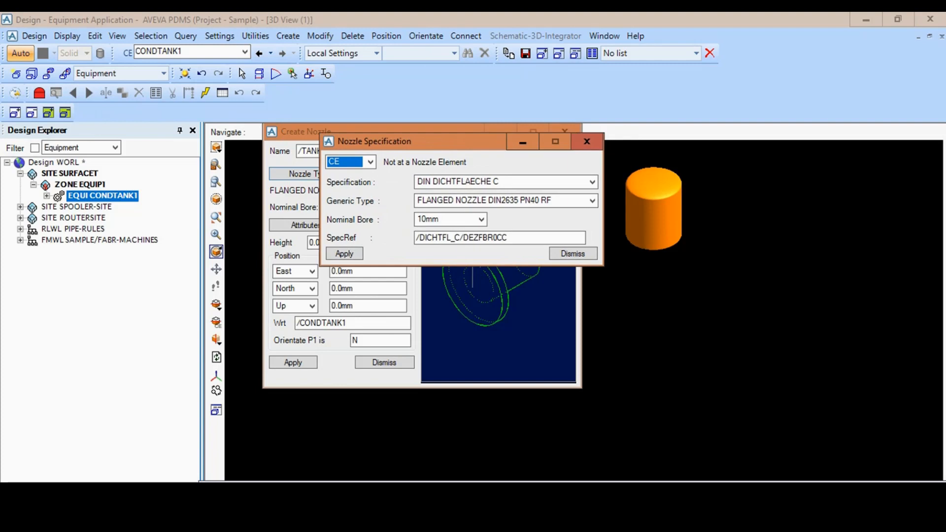
left_click(592, 182)
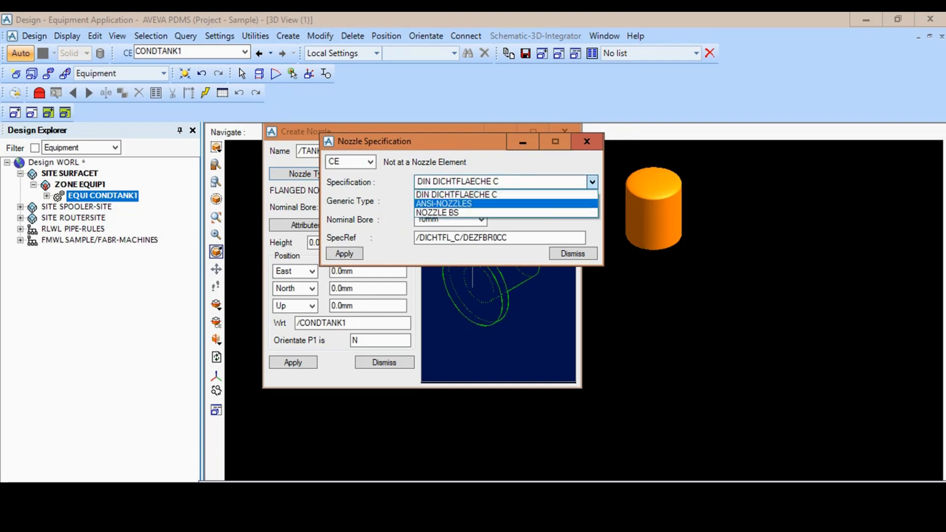
left_click(444, 204)
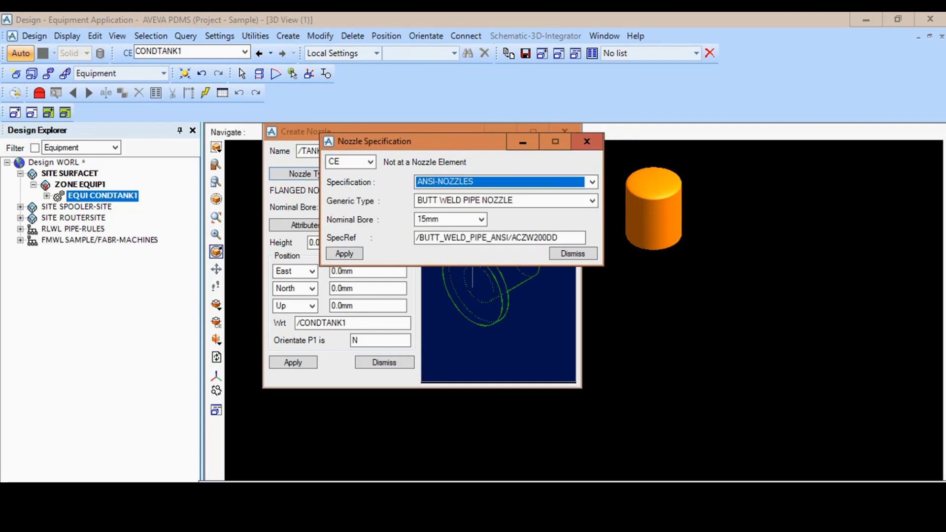
left_click(592, 201)
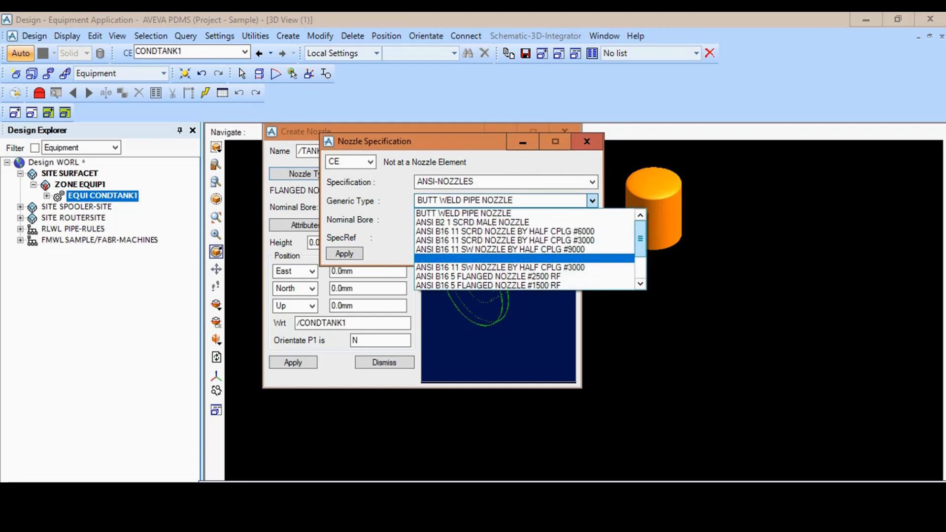
left_click_drag(640, 242, 640, 263)
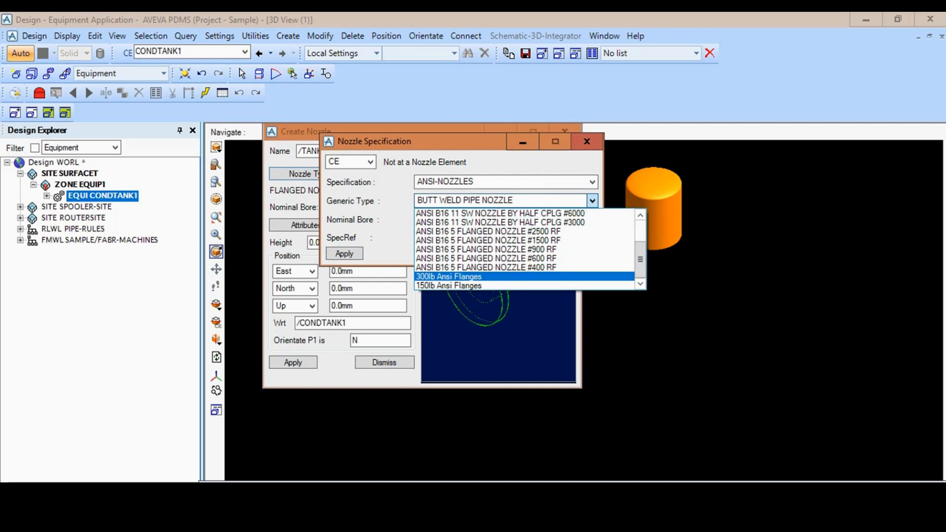
left_click(449, 276)
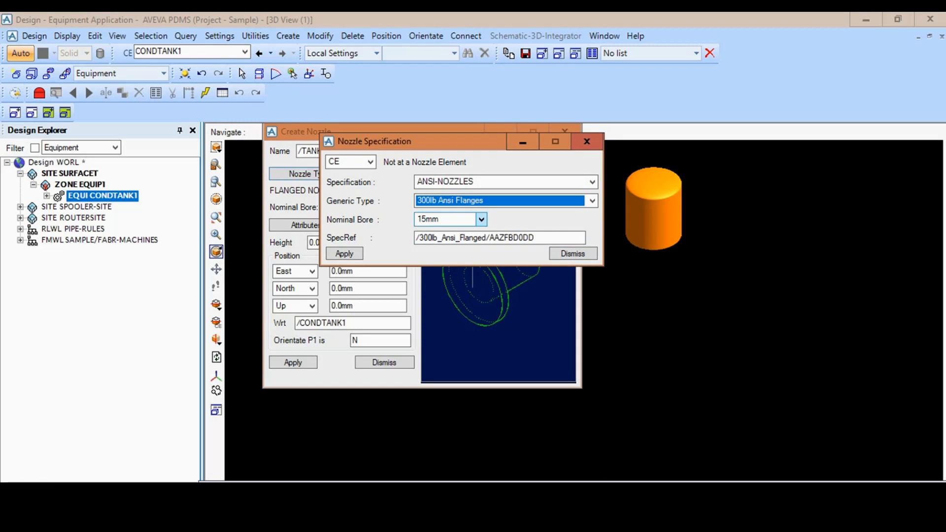
- Set the nozzle's nominal bore to 100mm and apply the nozzle specification
left_click(481, 219)
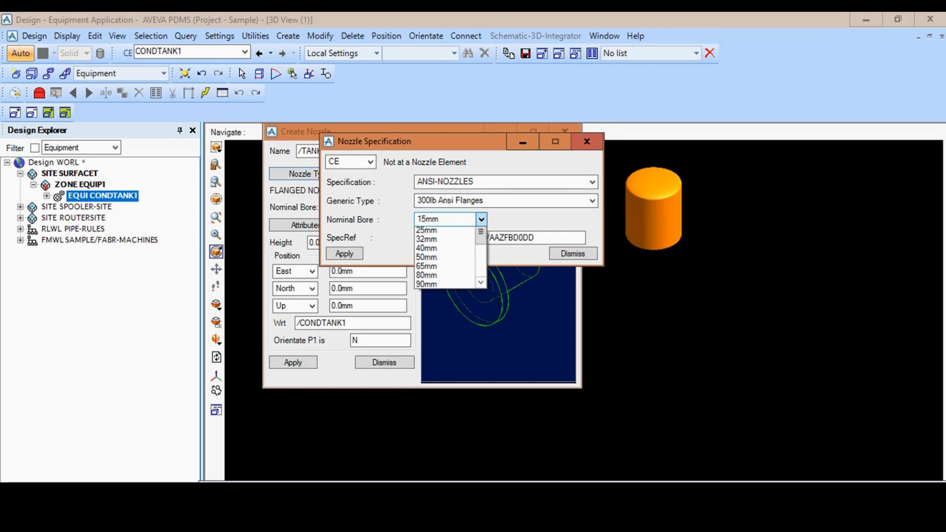
left_click_drag(481, 252, 481, 284)
scroll(443, 269, "up", 2)
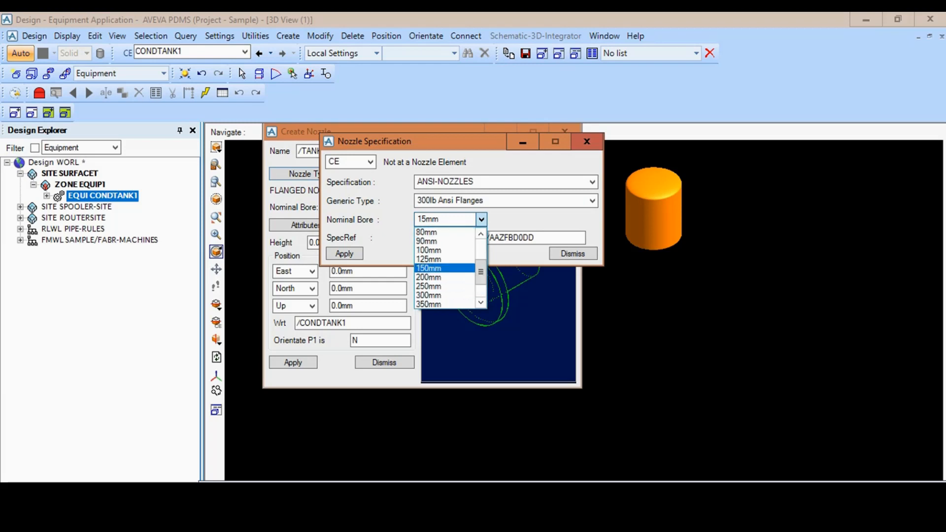
left_click(443, 251)
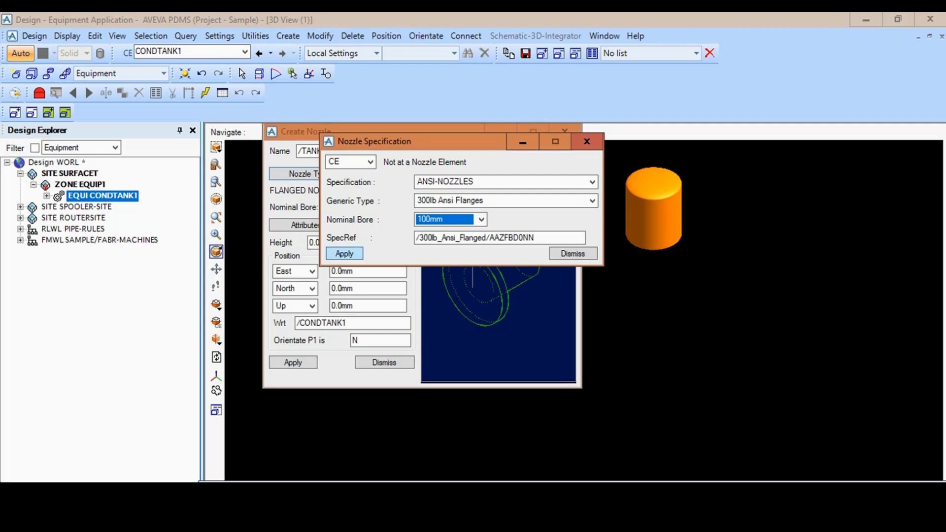
left_click(344, 254)
left_click(573, 254)
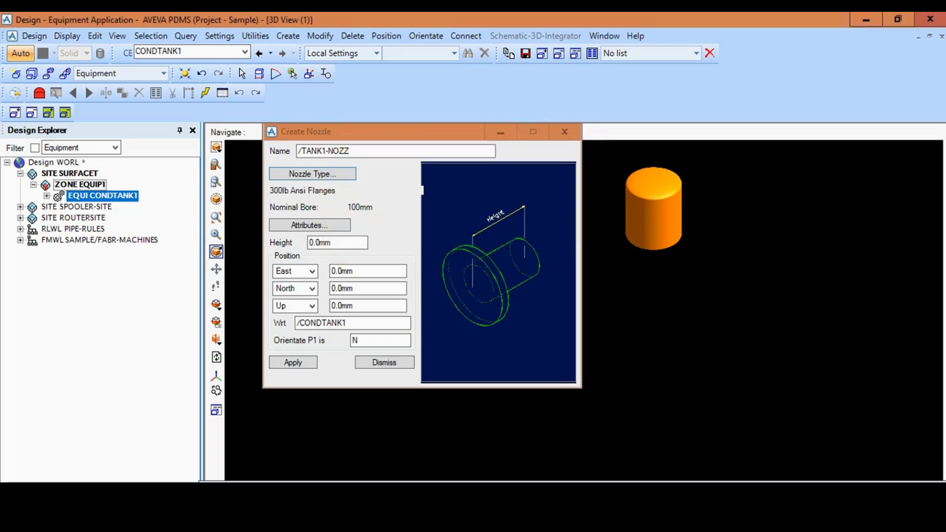
- Set the height of the new nozzle TANK1-NOZZ to 400 mm
left_click_drag(335, 243, 308, 242)
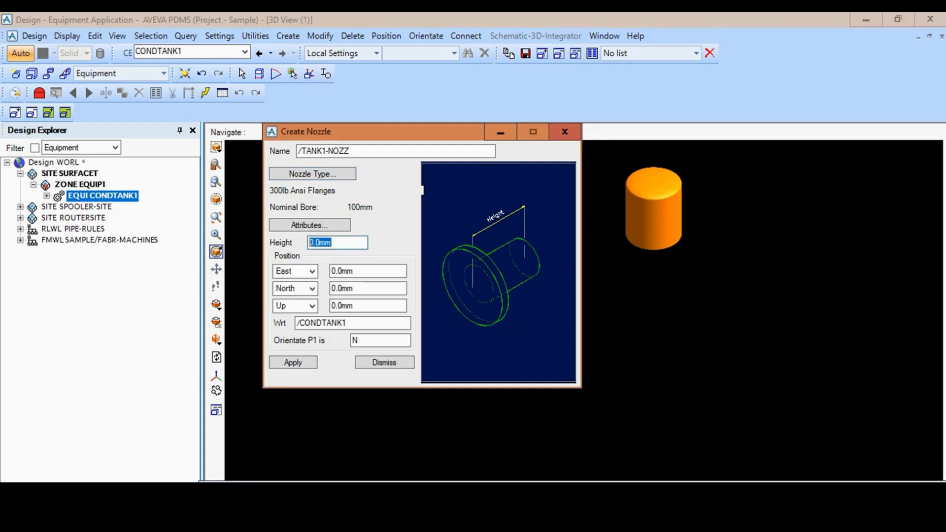
type("400")
key("Tab")
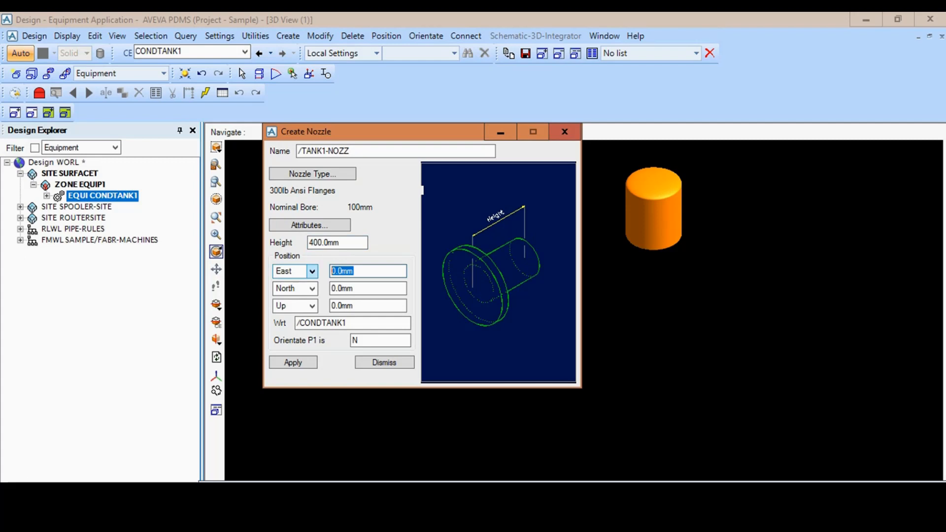
- Position the nozzle at West 1675 mm, North 0 mm and Up 250 mm with respect to CONDTANK1
left_click(312, 271)
left_click(296, 294)
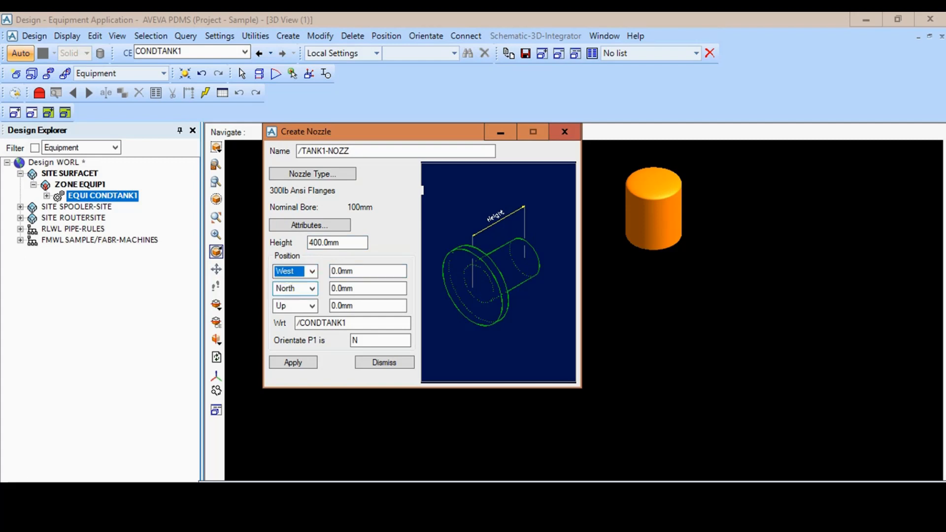
left_click(356, 271)
double_click(353, 271)
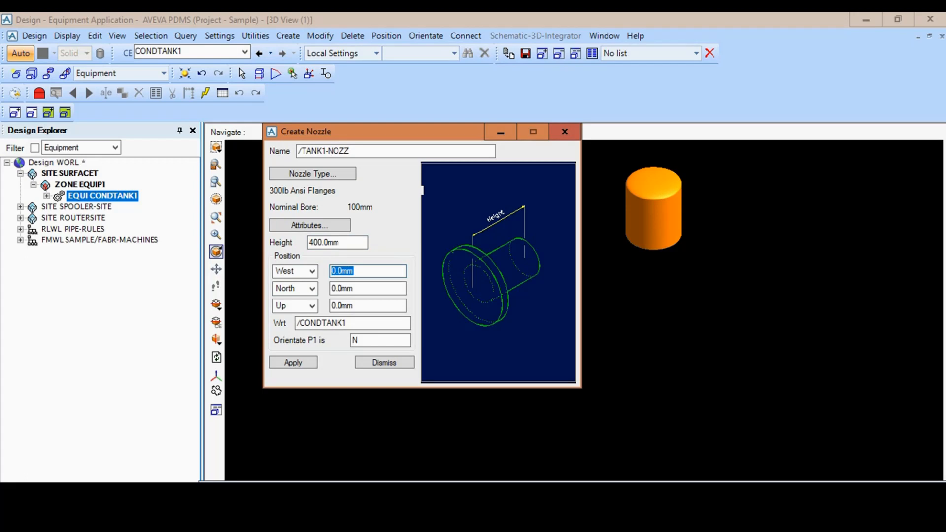
type("1")
type("5")
key("BackSpace")
type("675")
key("Tab")
key("Tab")
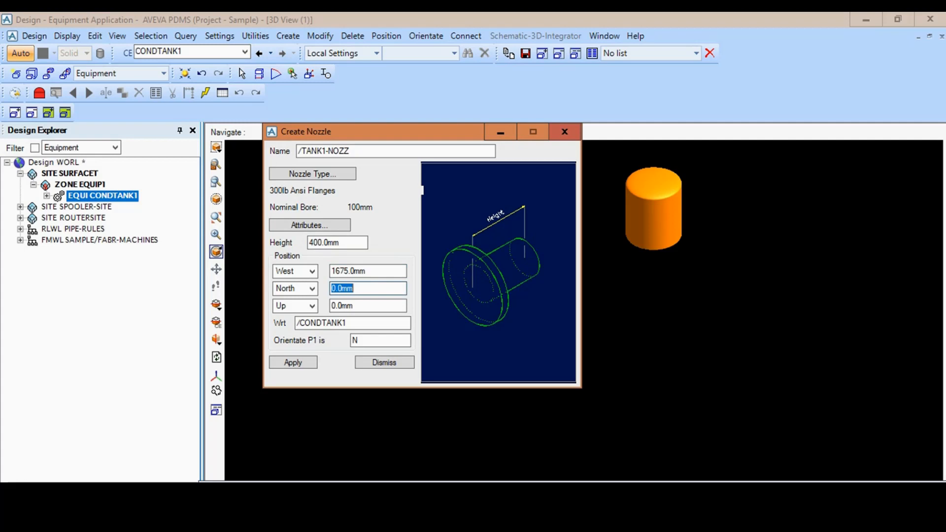
type("0")
left_click(355, 306)
left_click_drag(356, 306, 315, 306)
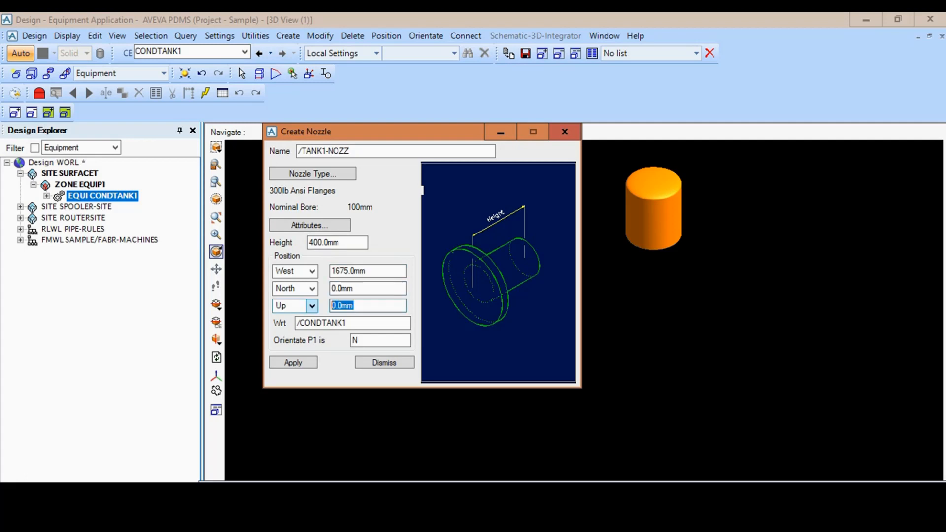
type("250")
- Orientate the nozzle's P1 to W and create the nozzle on CONDTANK1
left_click_drag(367, 341, 352, 341)
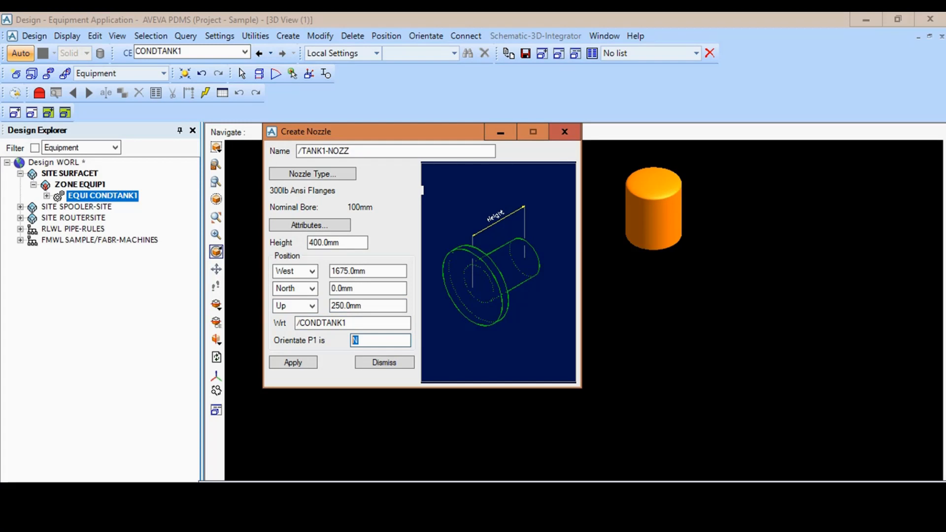
type("W")
left_click(293, 362)
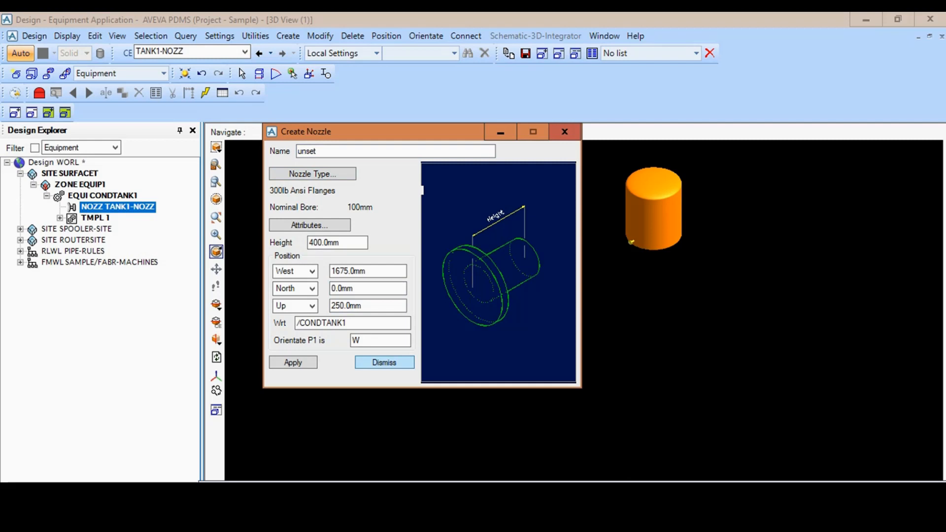
left_click(384, 362)
- Examine nozzle TANK1-NOZZ up close and where it joins the lower shell of CONDTANK1
scroll(584, 310, "up", 2)
scroll(584, 310, "down", 1)
scroll(583, 311, "up", 2)
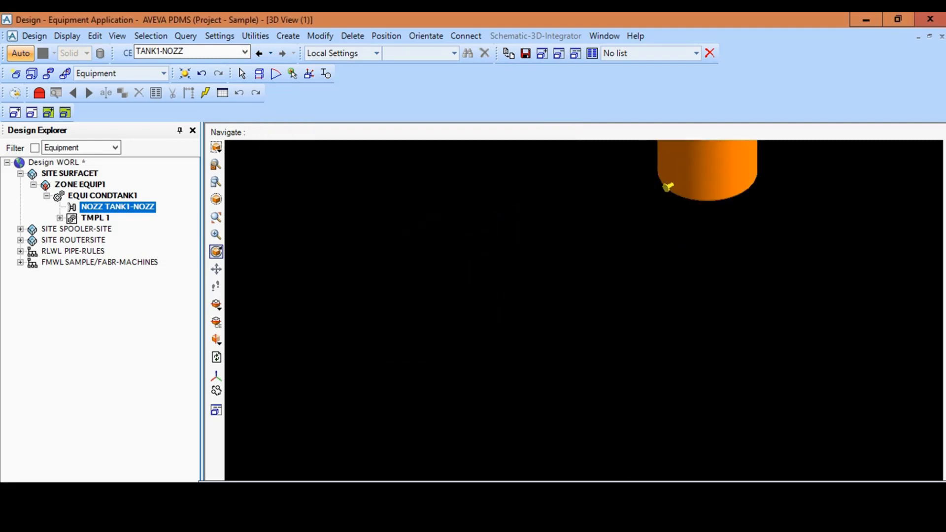
scroll(584, 310, "down", 3)
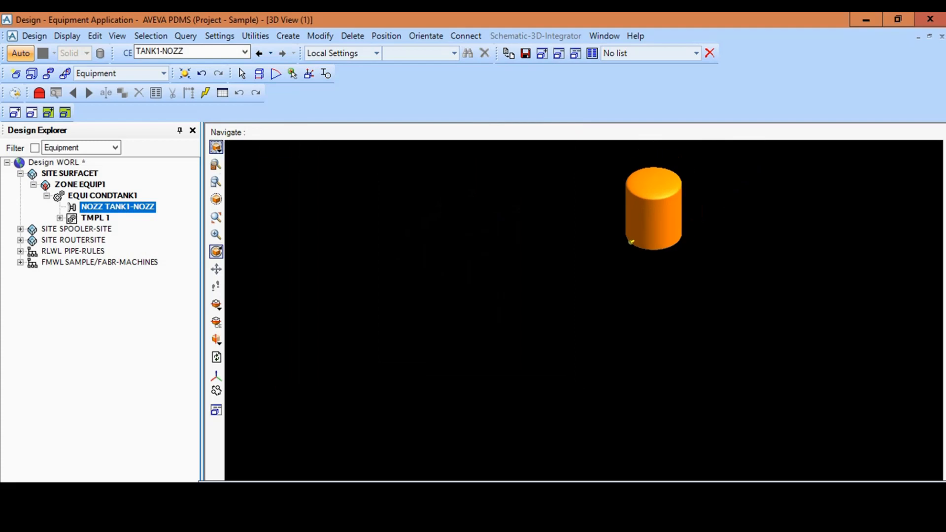
left_click(216, 147)
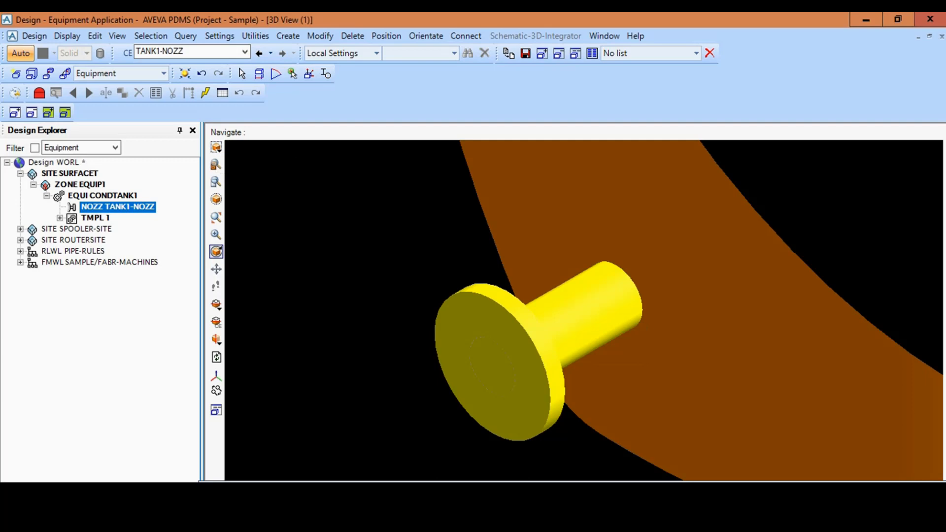
scroll(542, 348, "down", 3)
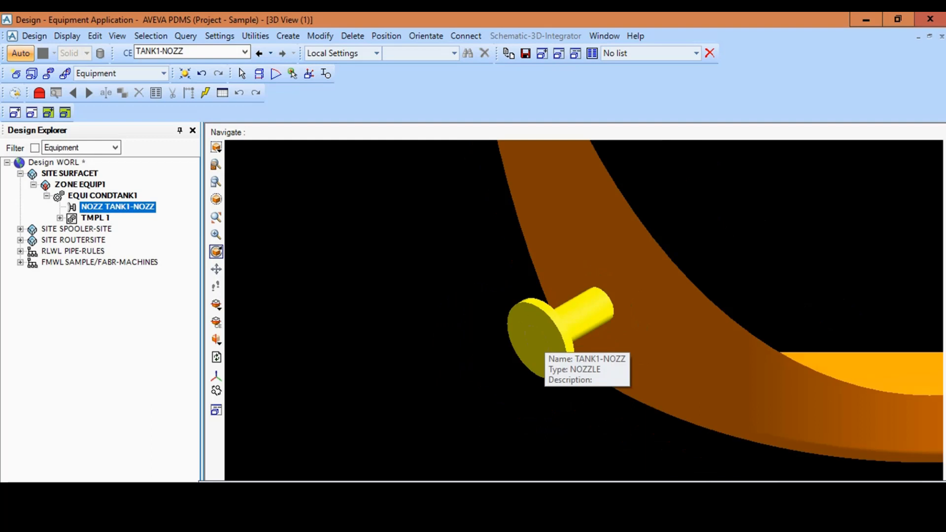
scroll(542, 347, "down", 5)
scroll(543, 345, "down", 5)
scroll(543, 345, "up", 4)
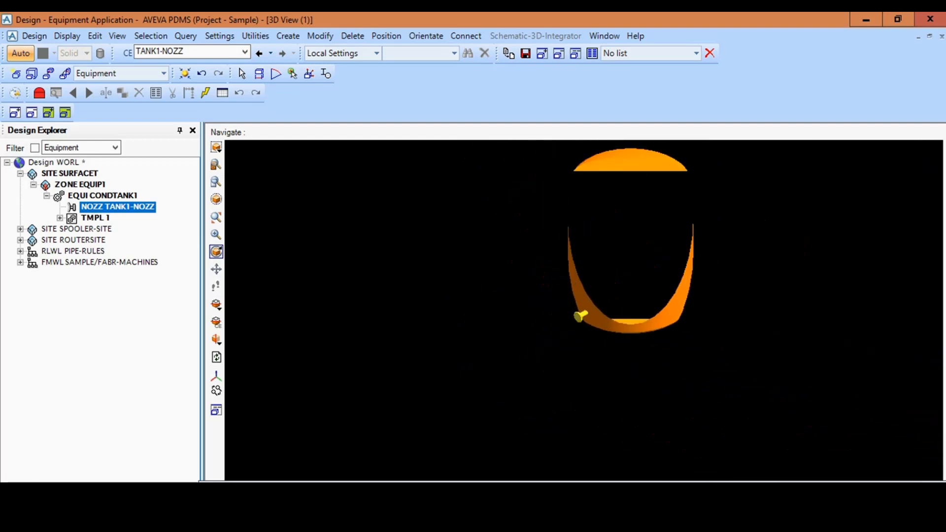
scroll(567, 325, "up", 6)
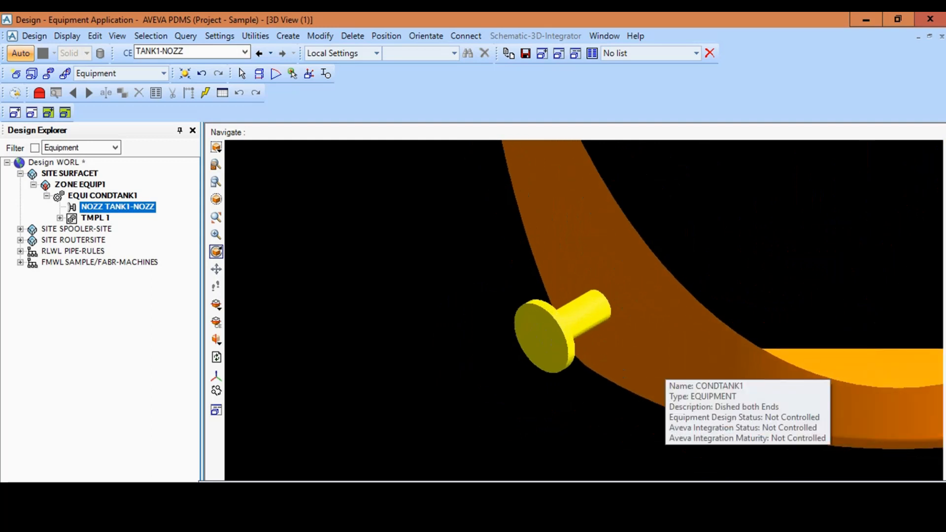
scroll(567, 326, "down", 5)
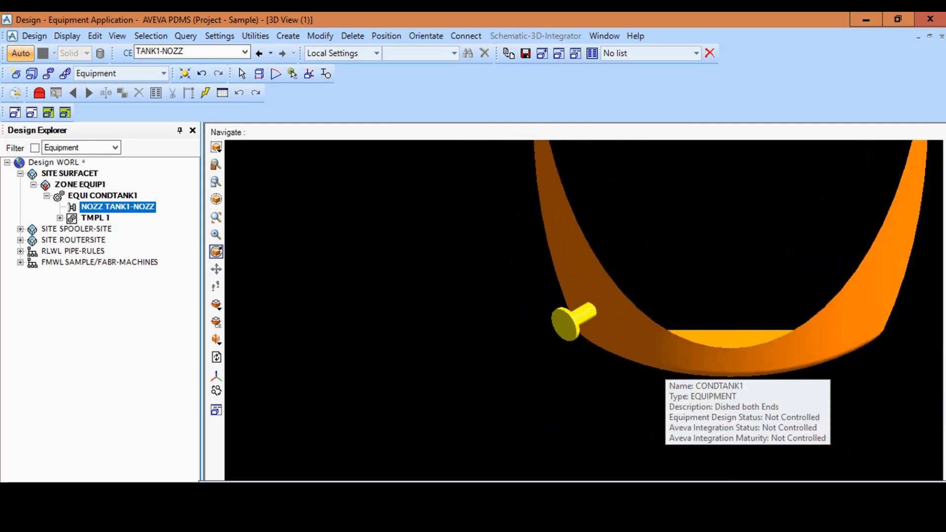
scroll(576, 318, "down", 2)
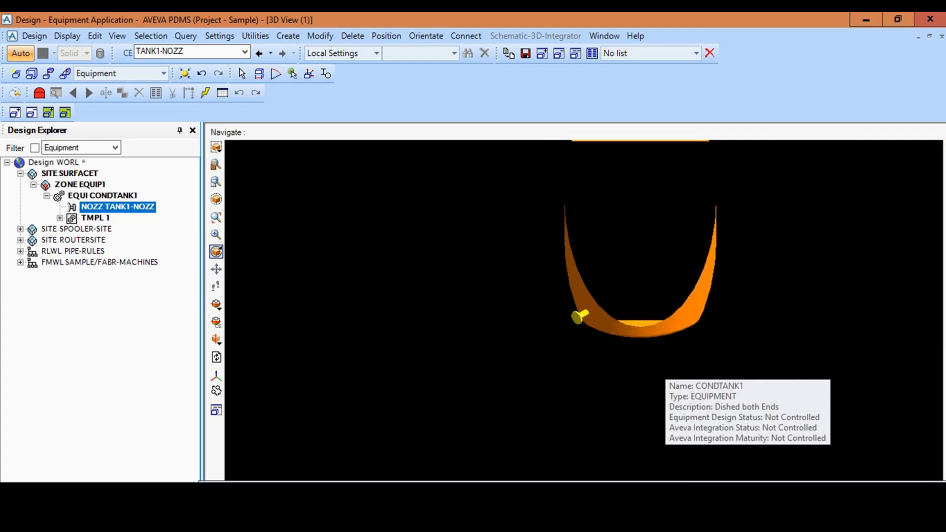
scroll(579, 316, "down", 2)
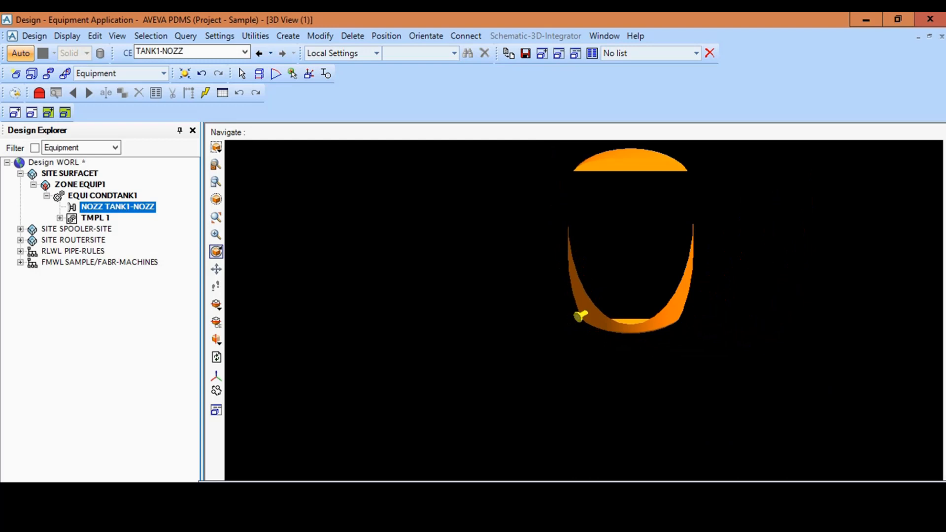
scroll(579, 317, "up", 2)
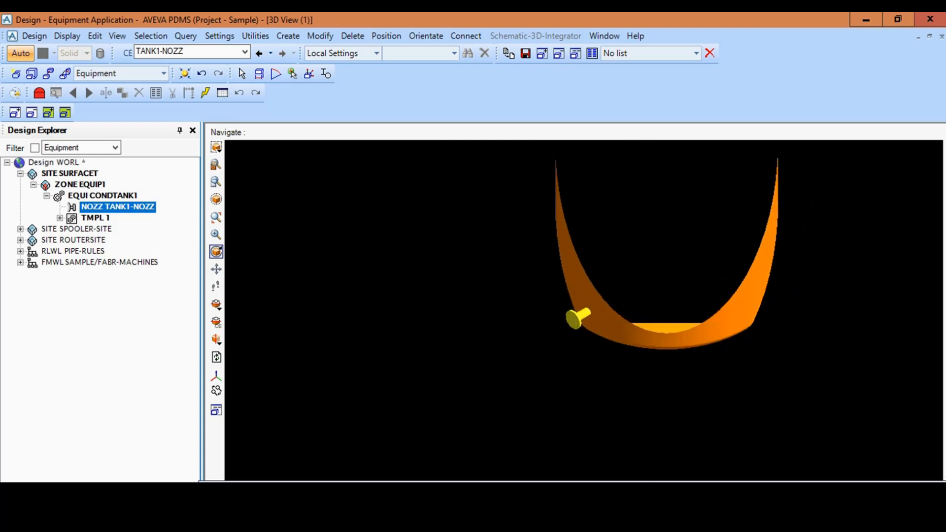
scroll(579, 316, "down", 3)
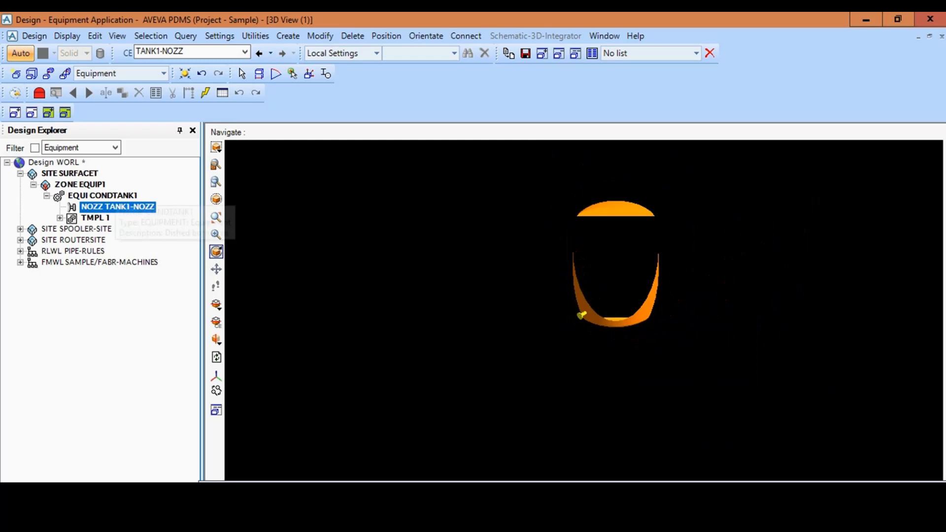
- Review the explicit position and rotation settings of CONDTANK1 without applying any change
left_click(115, 196)
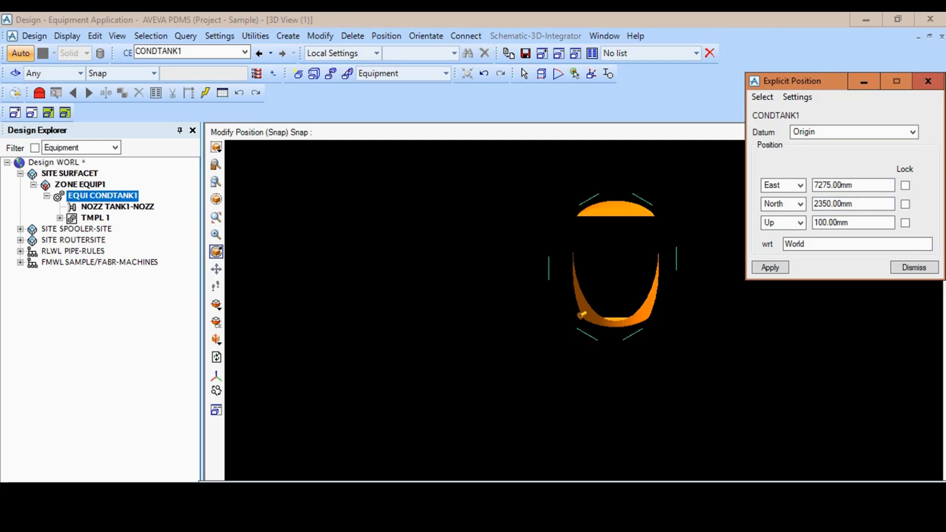
left_click_drag(821, 81, 352, 132)
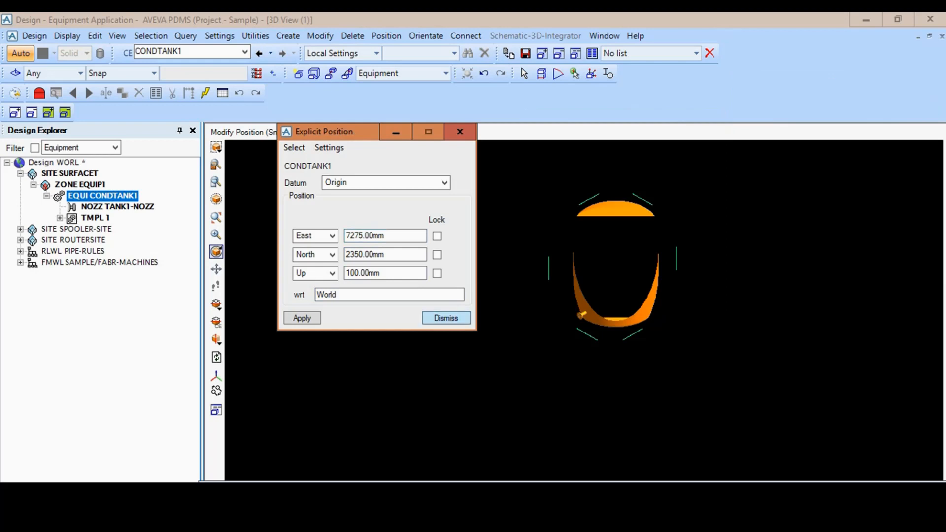
left_click(446, 318)
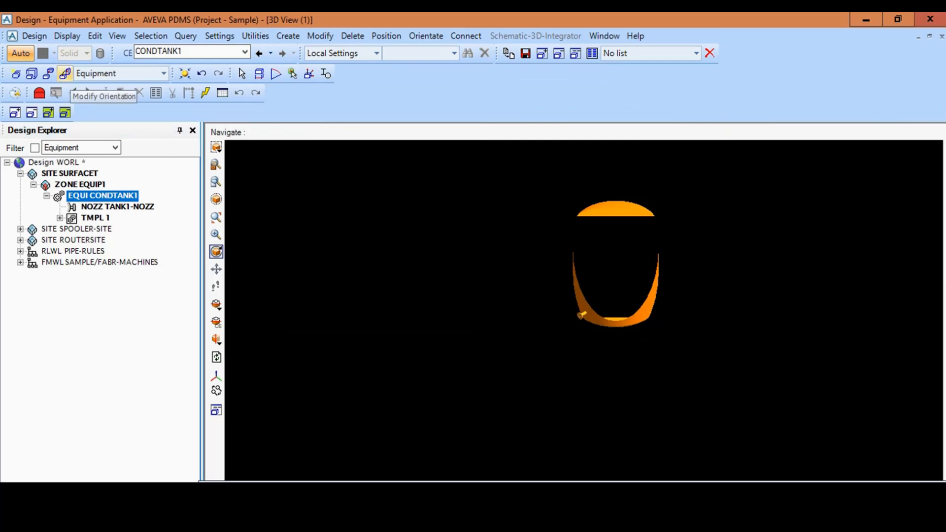
left_click(64, 73)
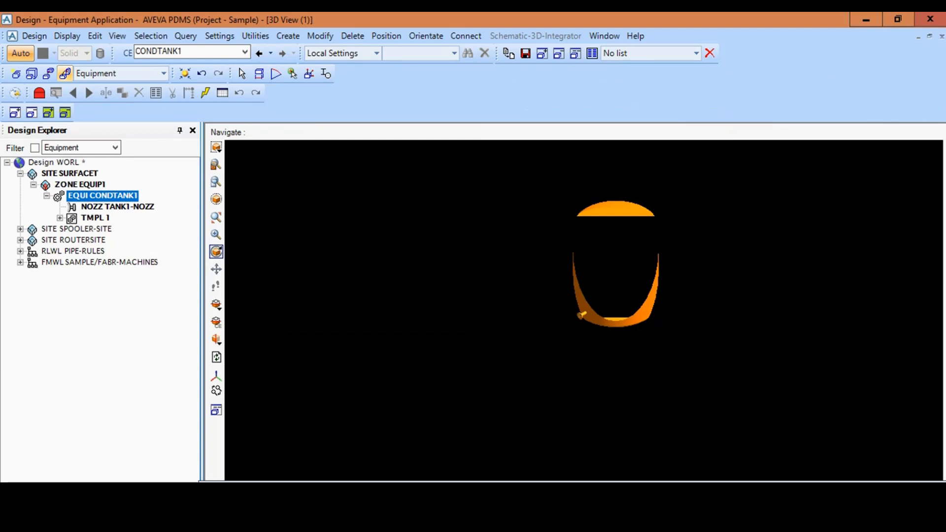
left_click_drag(74, 20, 289, 107)
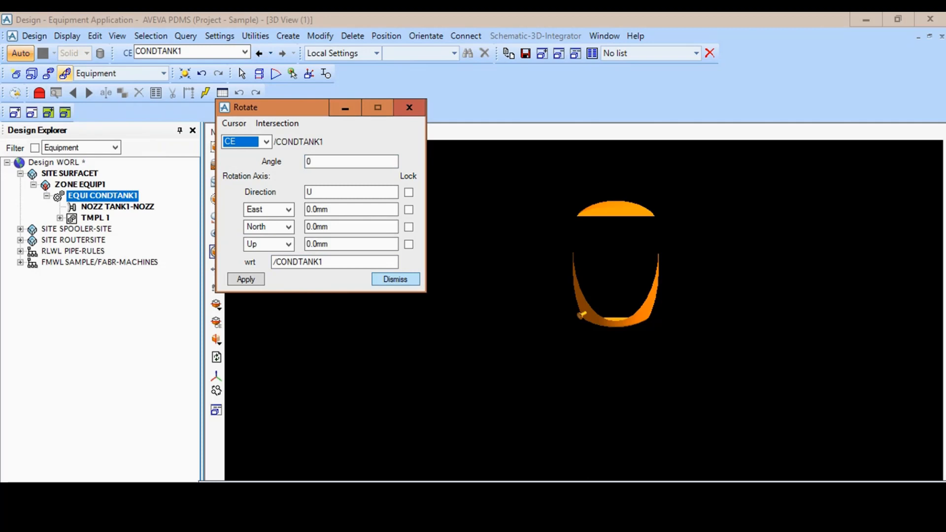
left_click(395, 279)
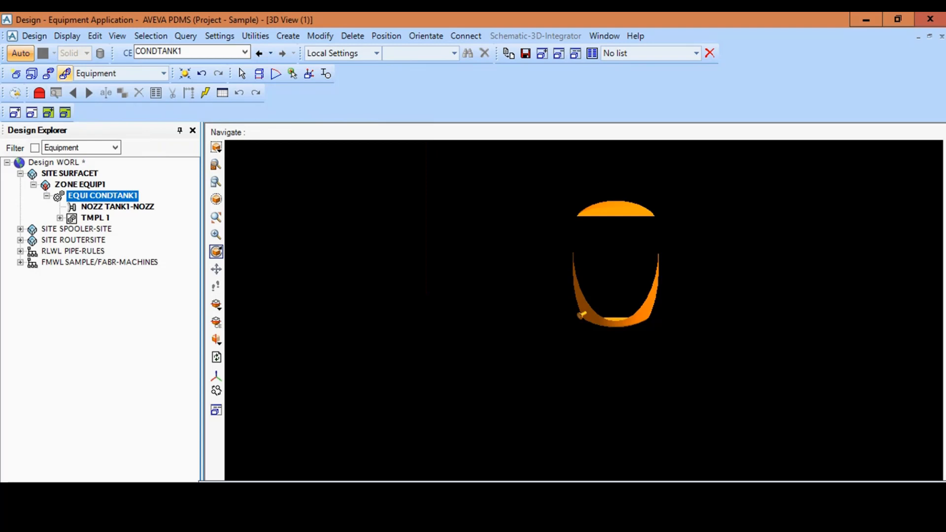
- Fit the 3D view to the whole of CONDTANK1 including its nozzle
scroll(584, 312, "down", 8)
scroll(584, 312, "up", 6)
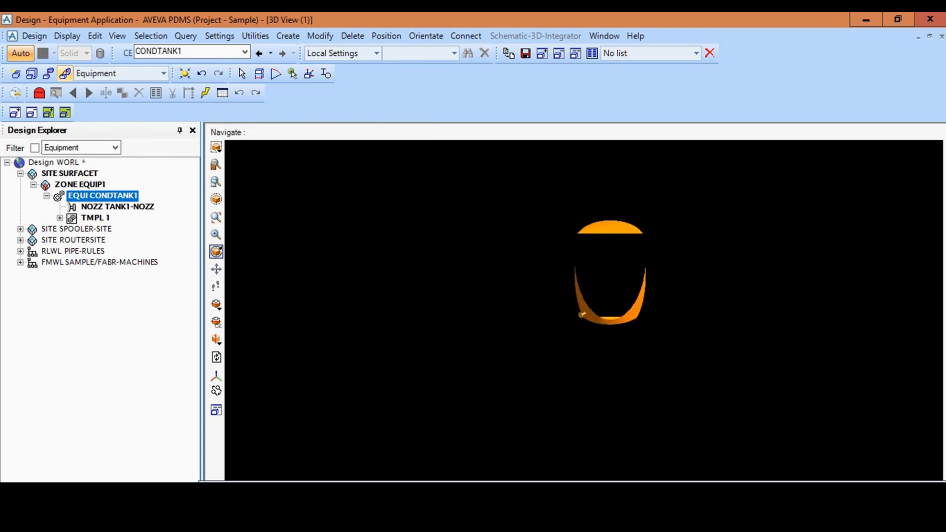
left_click(216, 147)
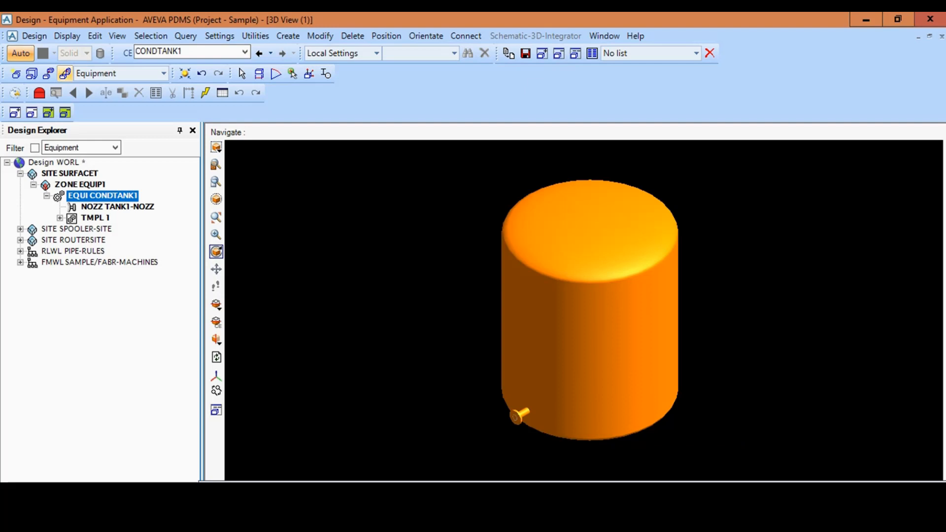
- Start a new standard equipment item in zone EQUIP1 and name it PUMP1
left_click(80, 185)
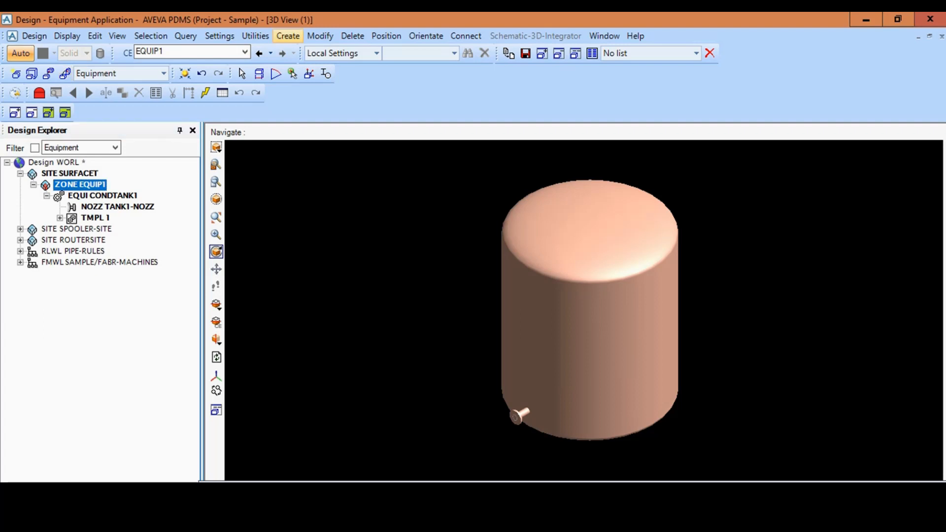
left_click(288, 35)
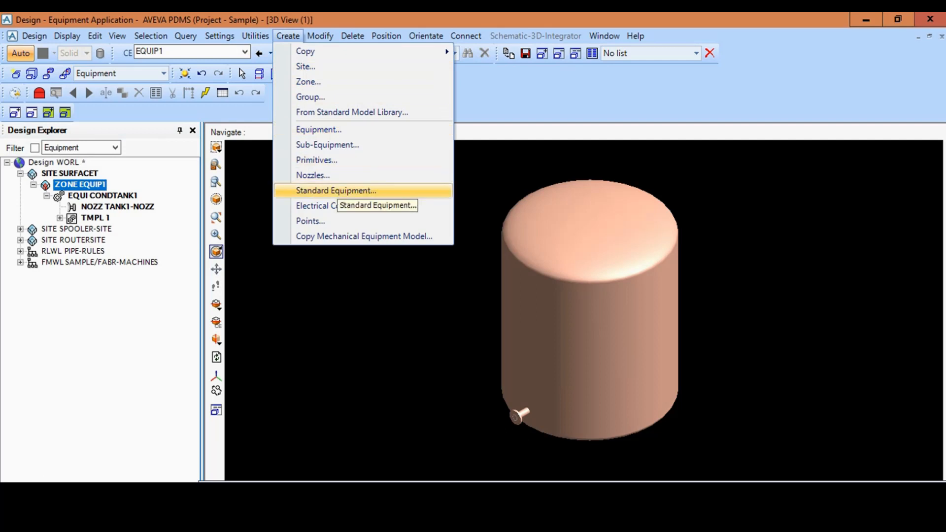
left_click(335, 190)
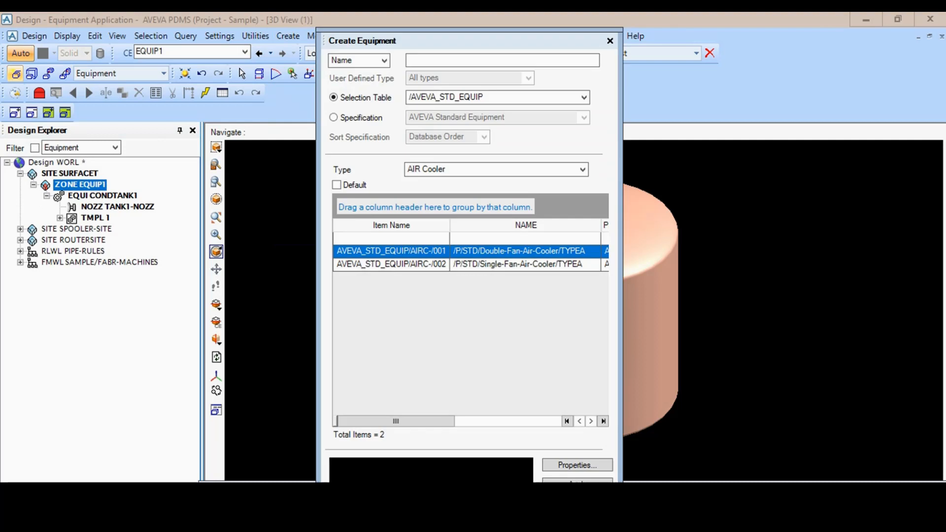
left_click(493, 60)
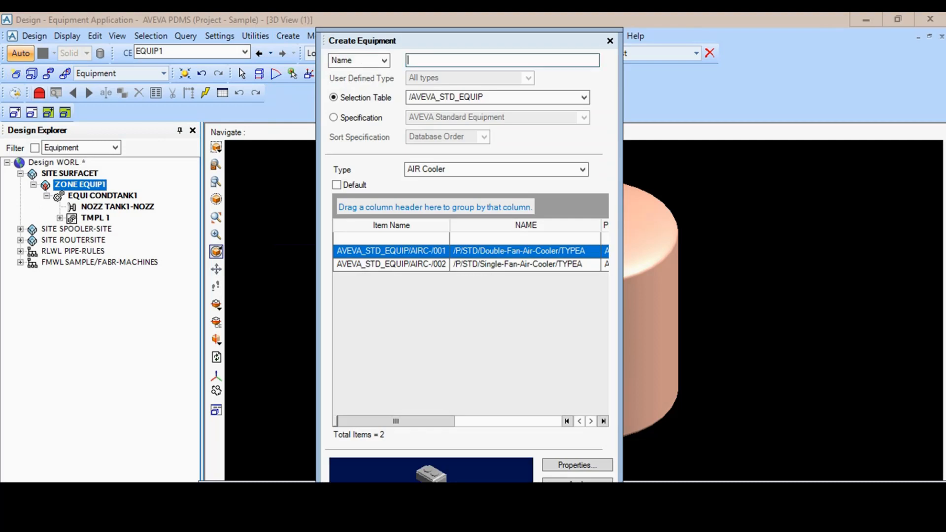
type("PUMP1")
- Choose the Pump-CentreLine-Mounted-Tangential-Outlet item of type Pumps from the /AVEVA_ADV_EQUIP selection table
left_click(584, 97)
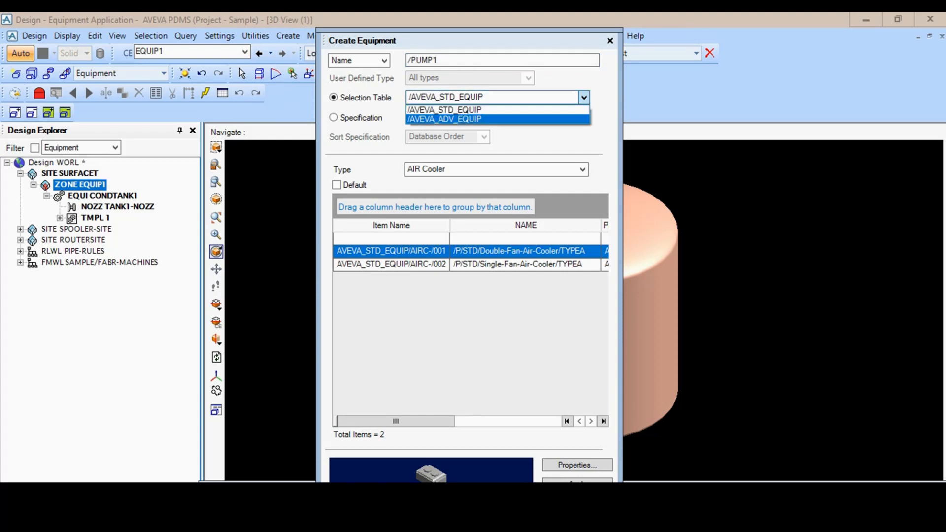
left_click(443, 119)
left_click(583, 170)
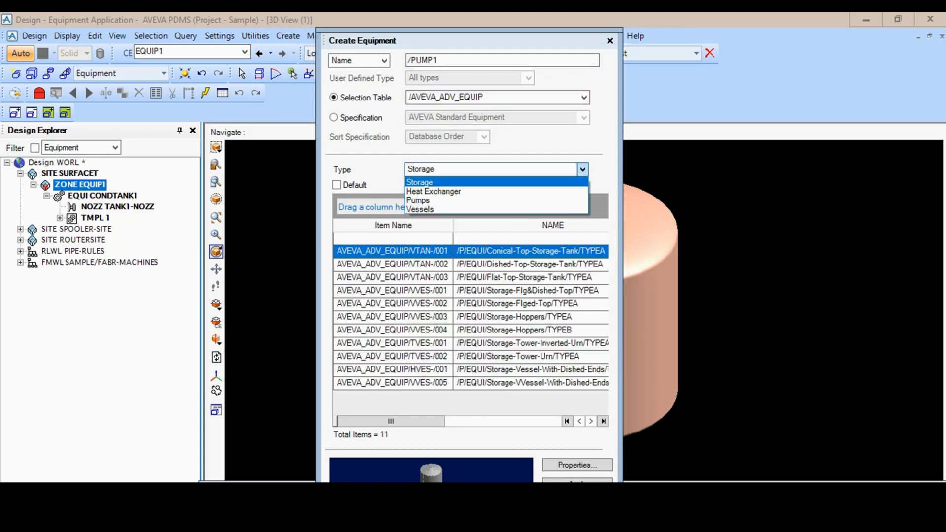
left_click(419, 200)
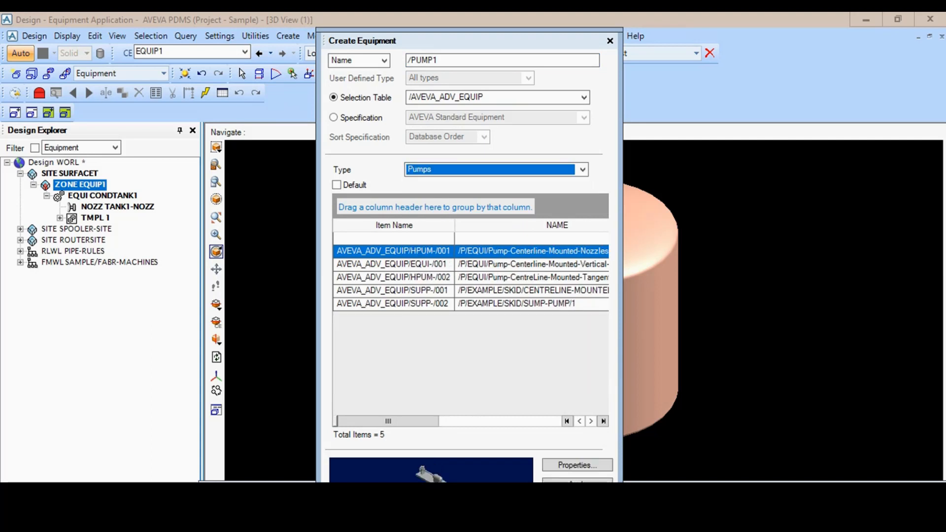
left_click_drag(388, 421, 412, 422)
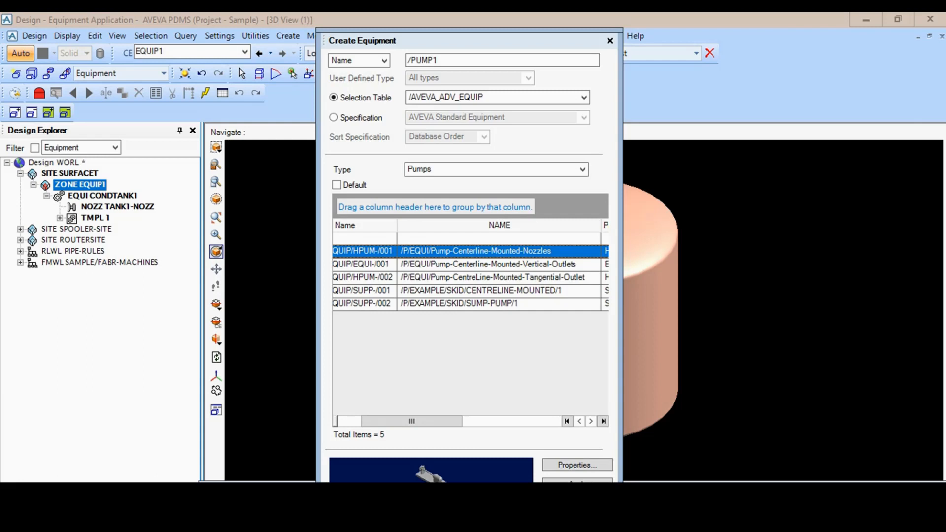
left_click(493, 277)
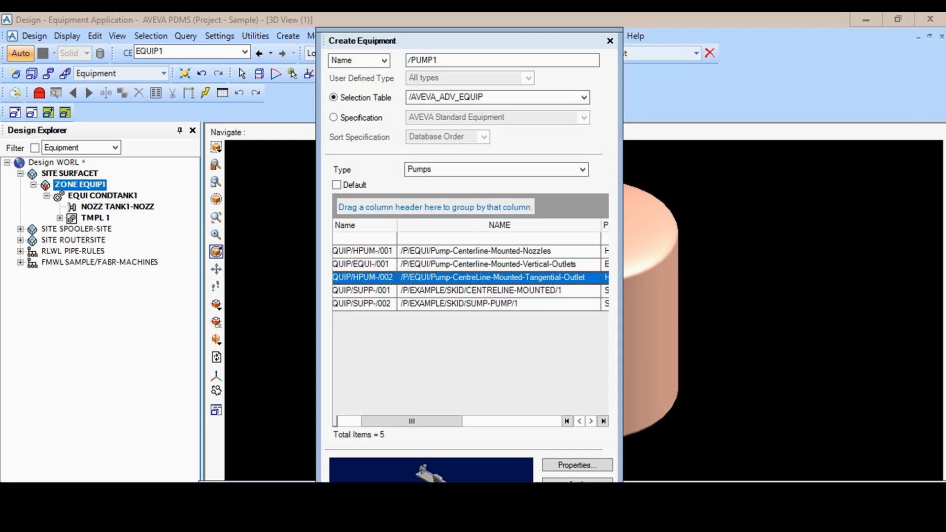
left_click_drag(412, 422, 441, 421)
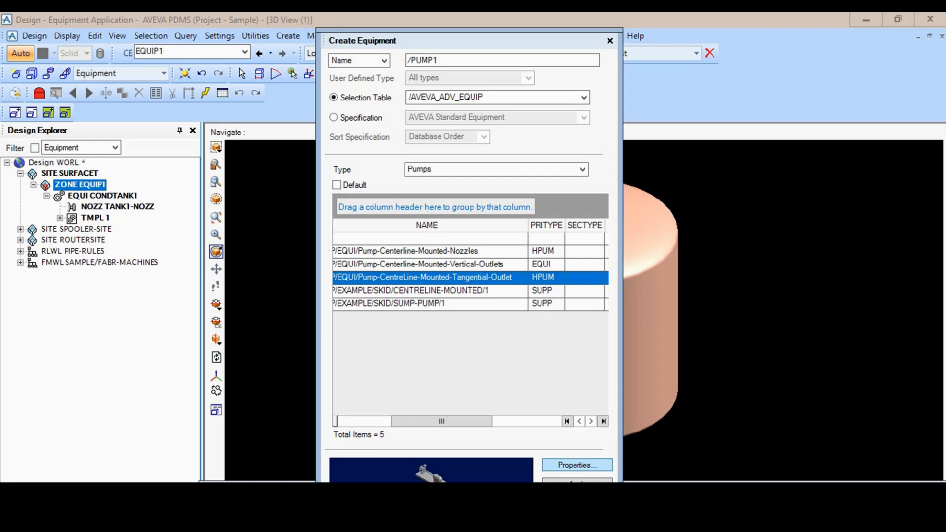
- Set the pump's discharge nozzle type to #300.R.F 100mm NS in its properties
left_click(578, 465)
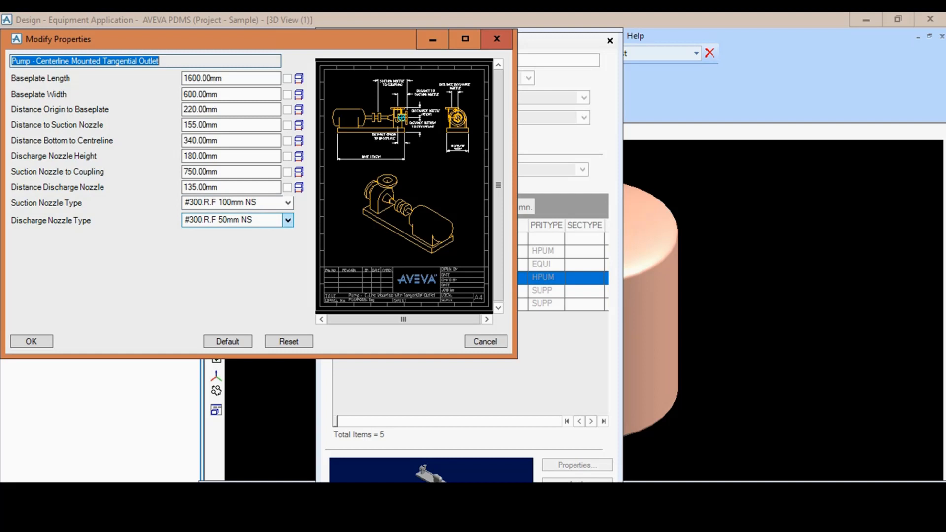
left_click(287, 219)
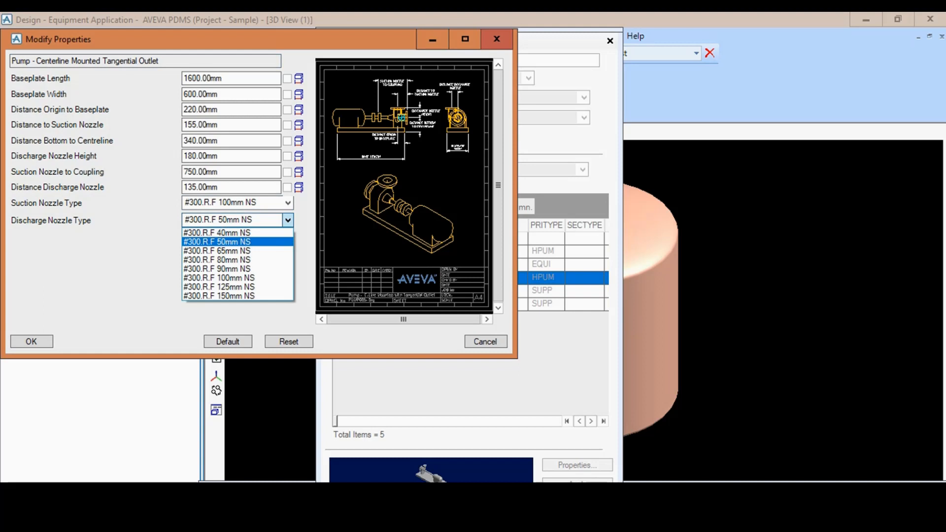
left_click(219, 278)
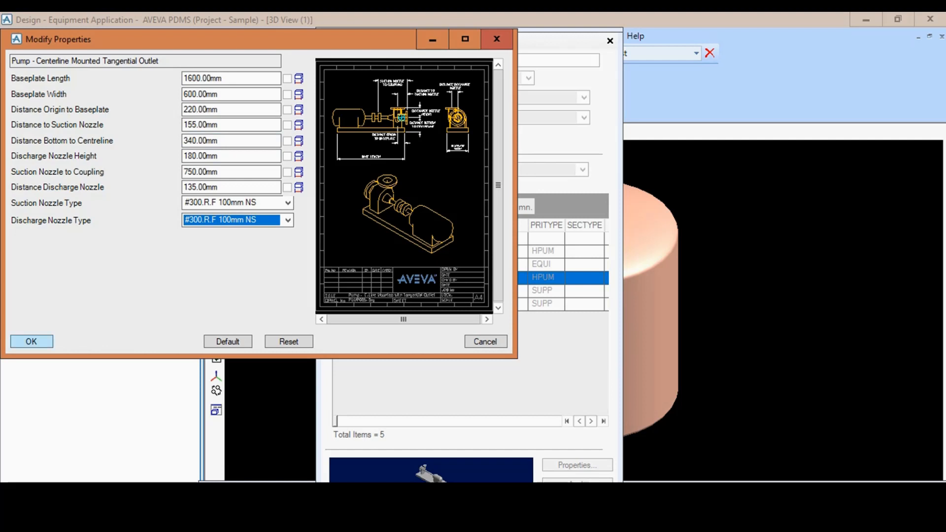
left_click(31, 342)
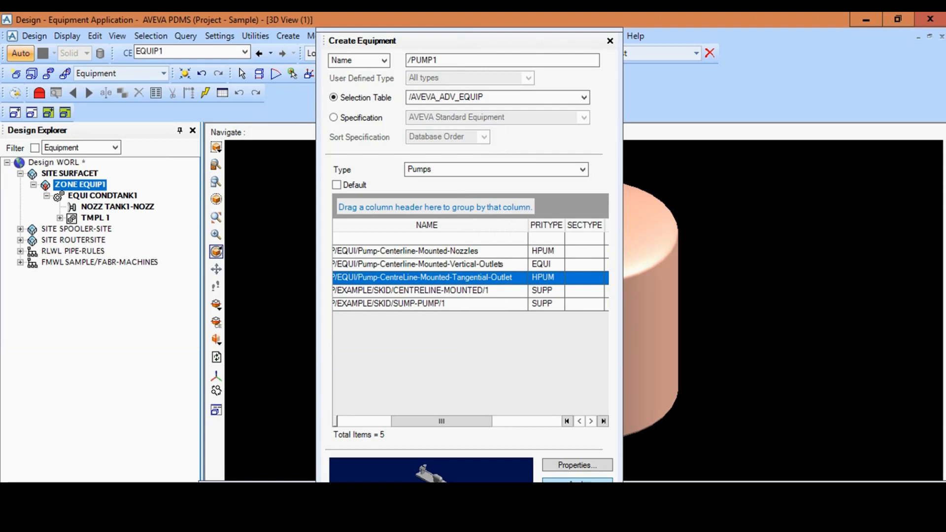
- Create PUMP1 at the explicit position E 4700 mm, N 5000 mm, U 350 mm and close the equipment creation form
left_click(578, 481)
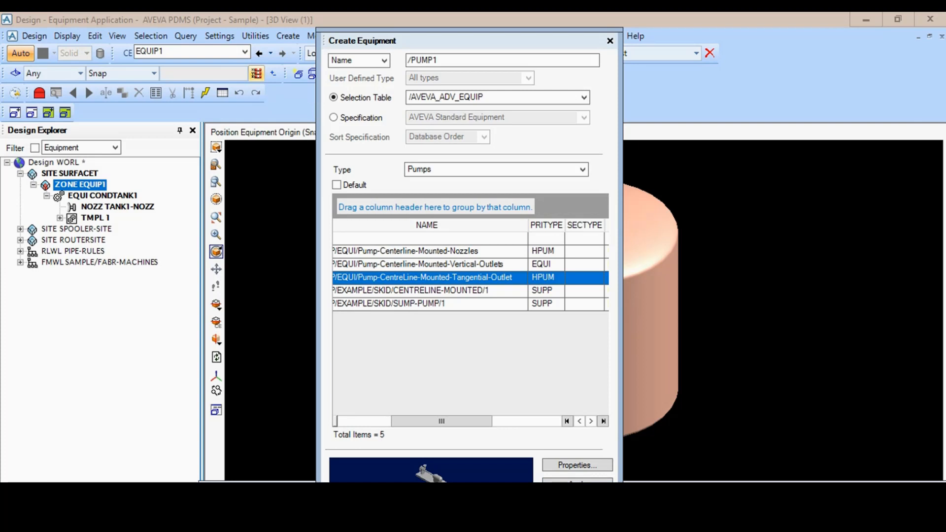
left_click(256, 74)
double_click(341, 272)
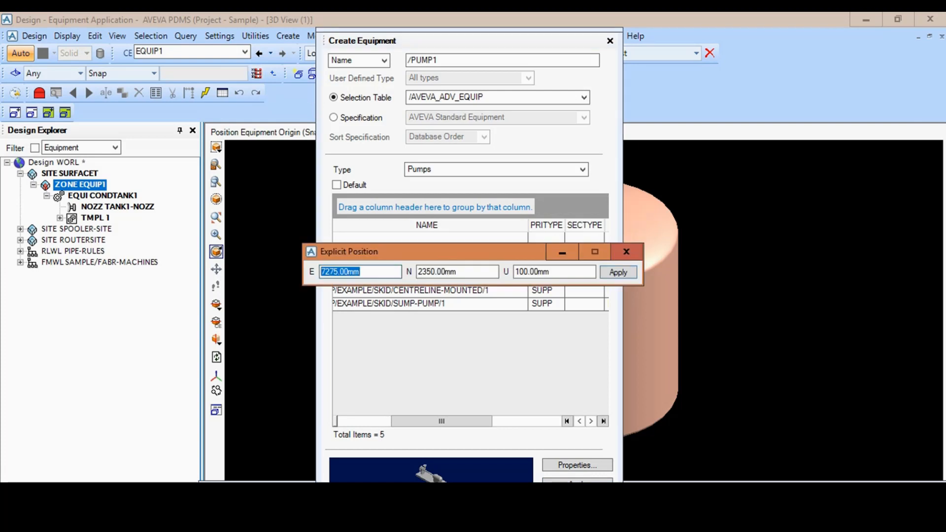
type("4")
type("7000")
key("BackSpace")
key("Tab")
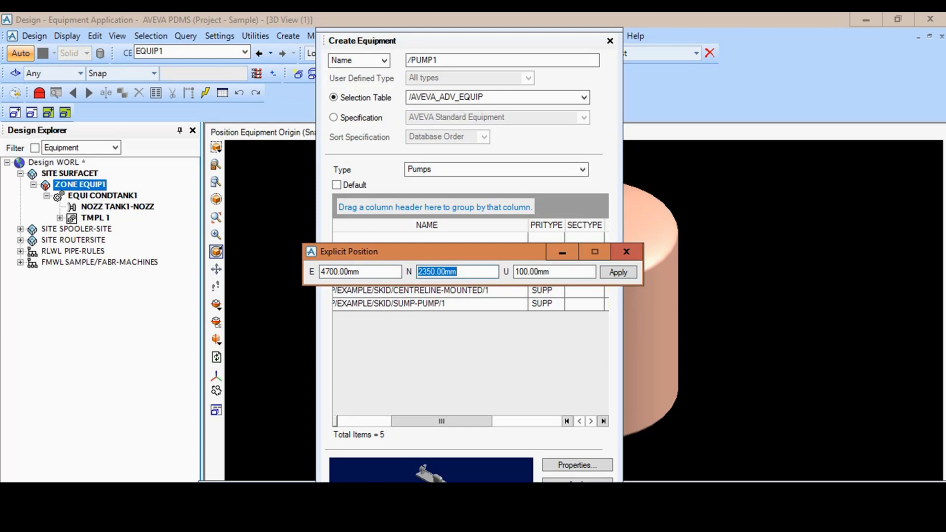
type("5000")
key("Tab")
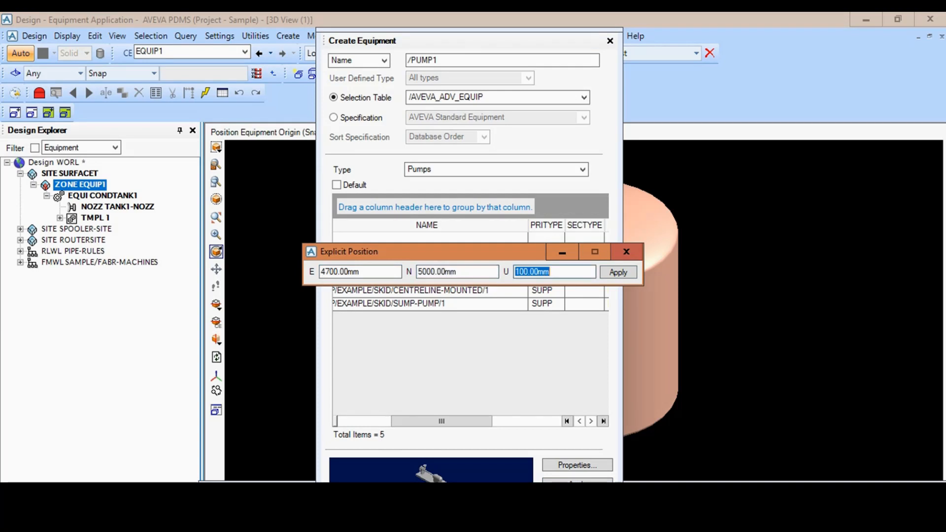
type("350")
key("Return")
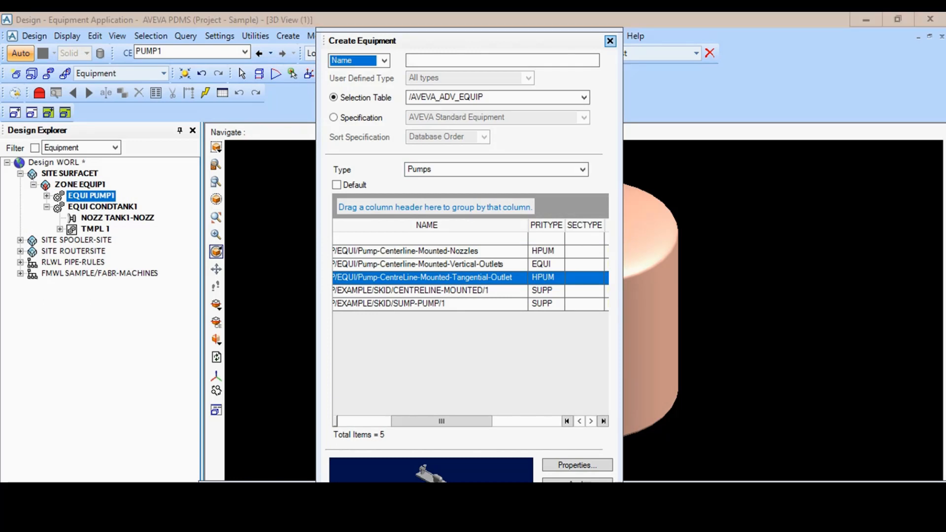
left_click(610, 41)
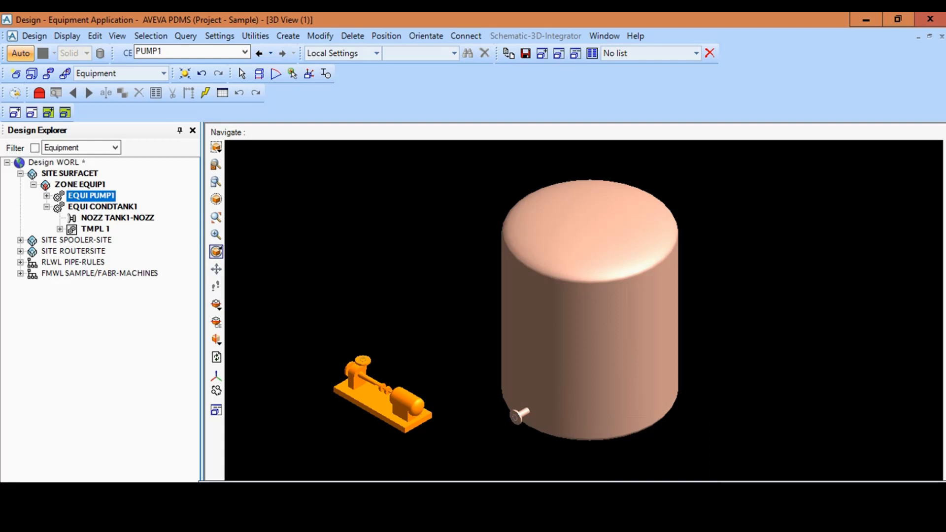
- With the Model Editor, shift PUMP1 slightly along its axes and rotate it about Z so its motor end points away from CONDTANK1
left_click(102, 207)
left_click(91, 195)
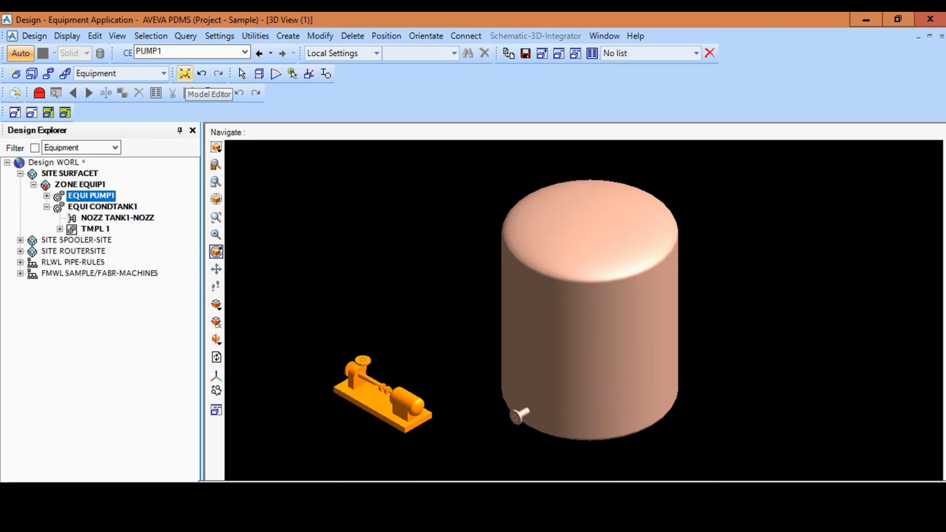
left_click(185, 73)
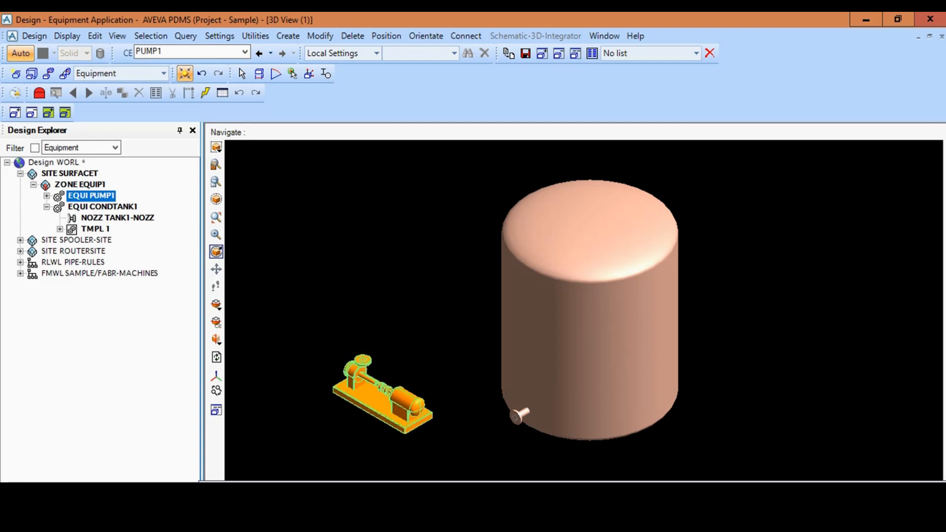
left_click(379, 395)
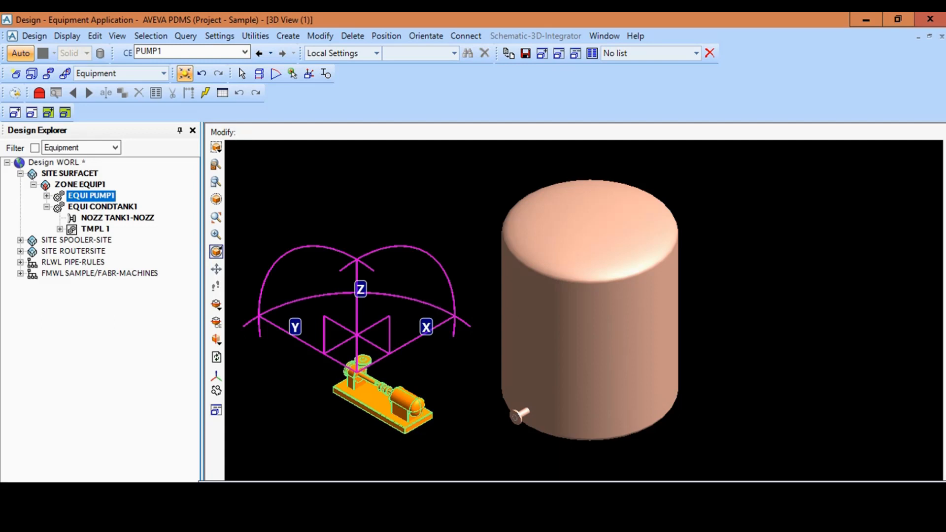
mouse_move(256, 313)
left_mouse_down()
mouse_move(239, 304)
mouse_move(257, 317)
left_mouse_up()
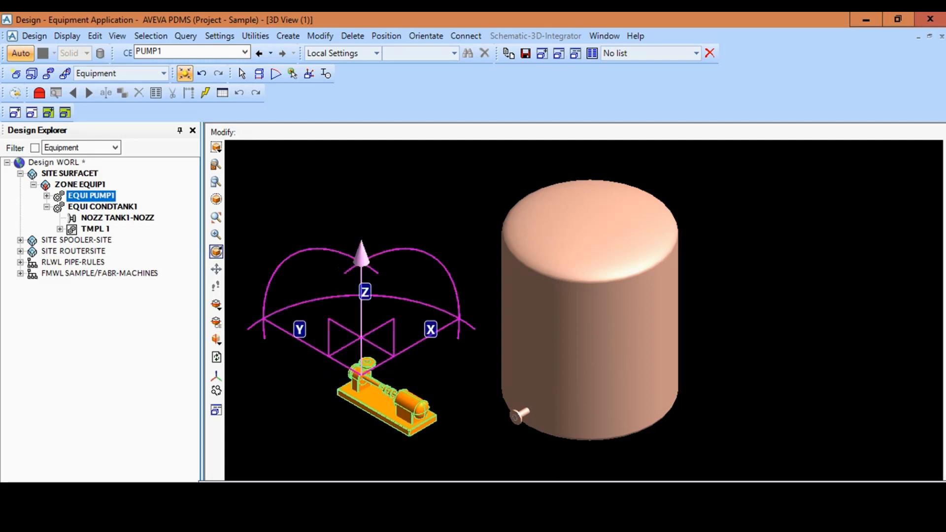
left_click_drag(467, 314, 446, 324)
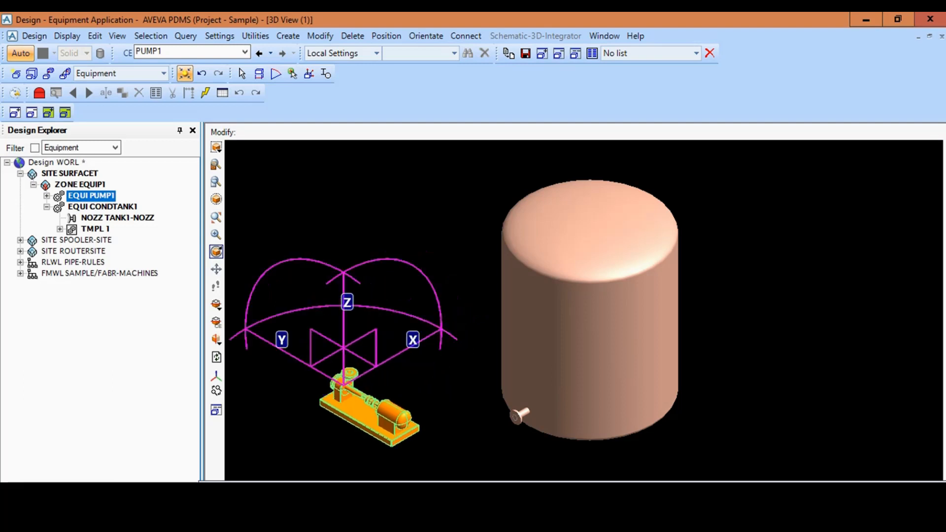
mouse_move(345, 301)
left_mouse_down()
mouse_move(345, 278)
mouse_move(345, 292)
left_mouse_up()
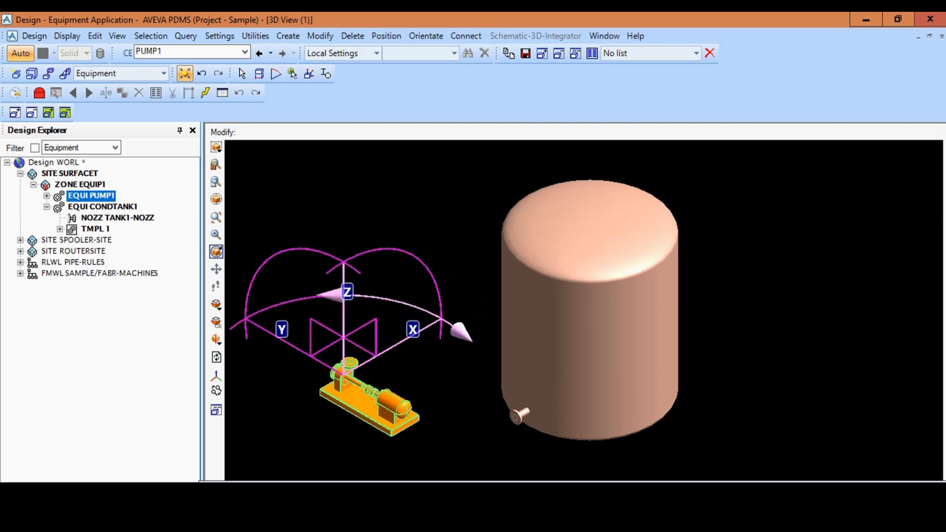
left_click_drag(461, 332, 297, 448)
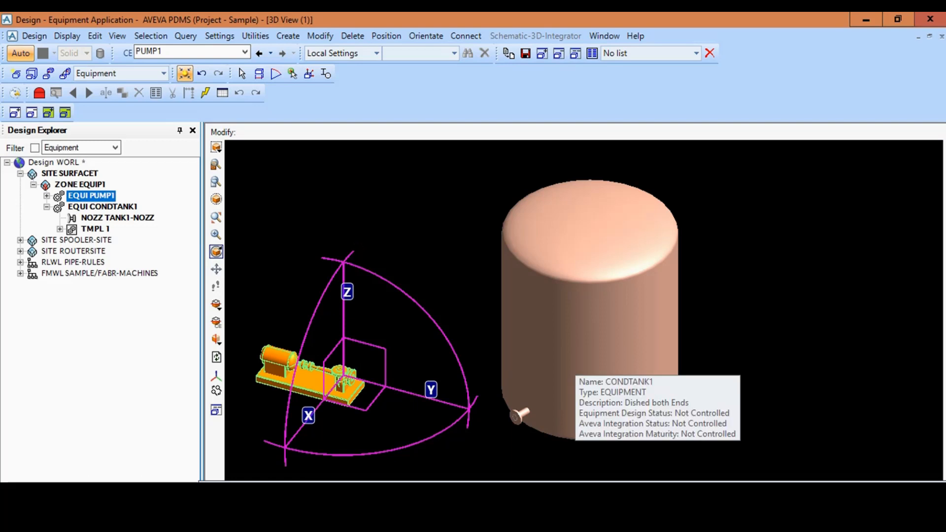
key("Escape")
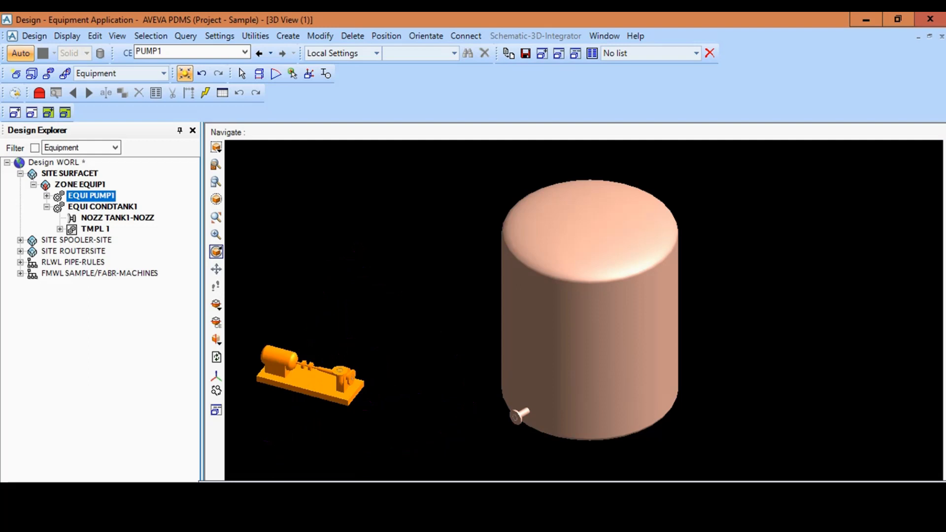